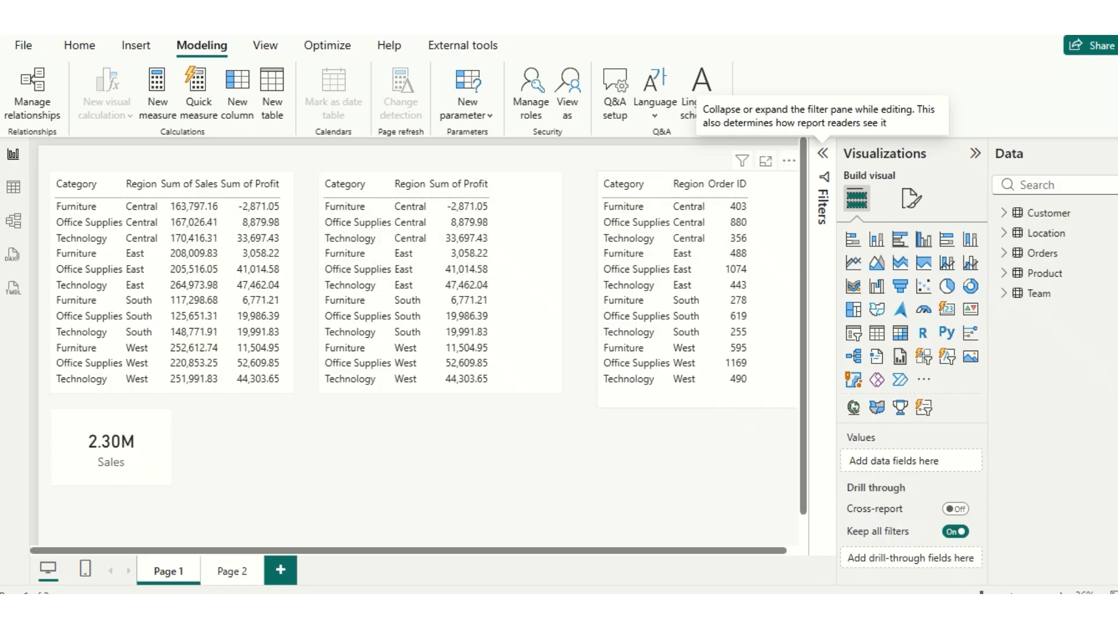
- Create a new security role named Admin for the report's data model
{"action": "left_click", "coordinate": [463, 46]}
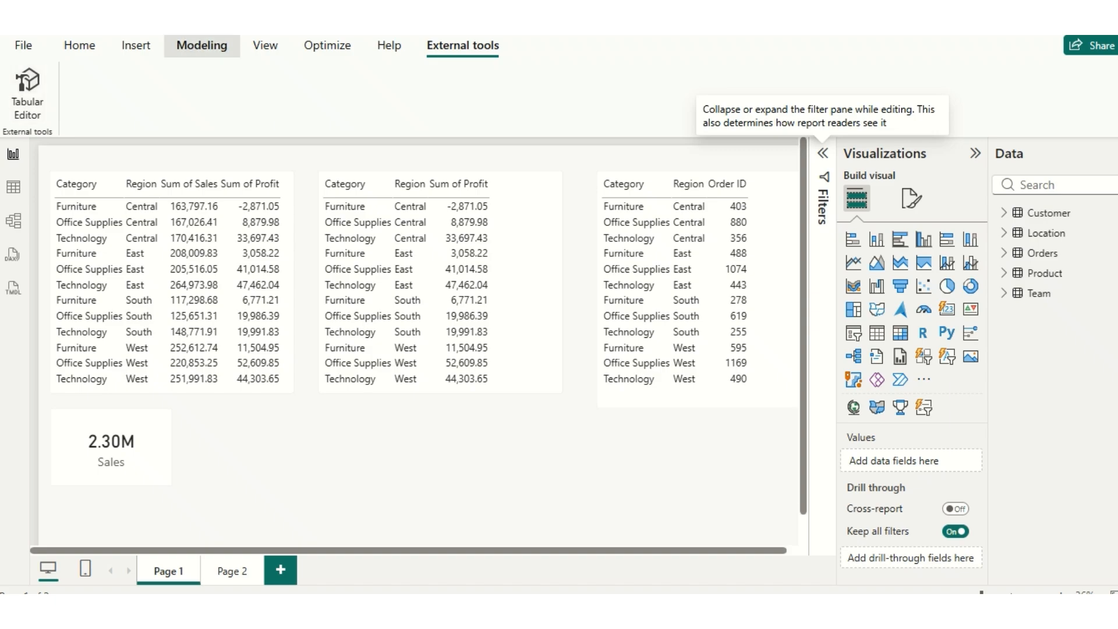
{"action": "left_click", "coordinate": [201, 45]}
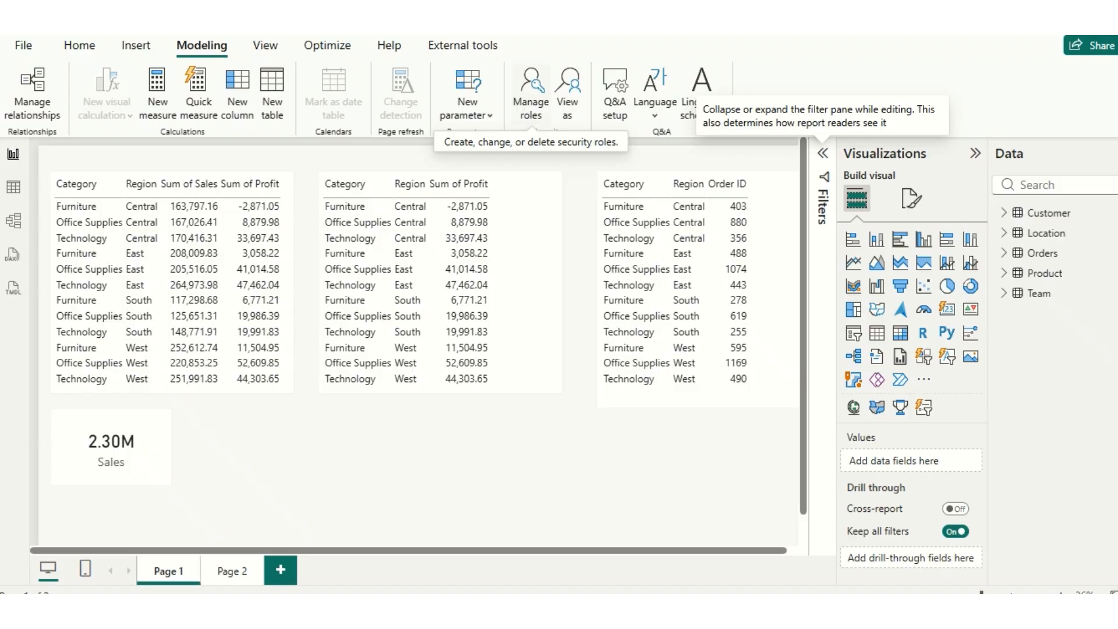
{"action": "left_click", "coordinate": [531, 93]}
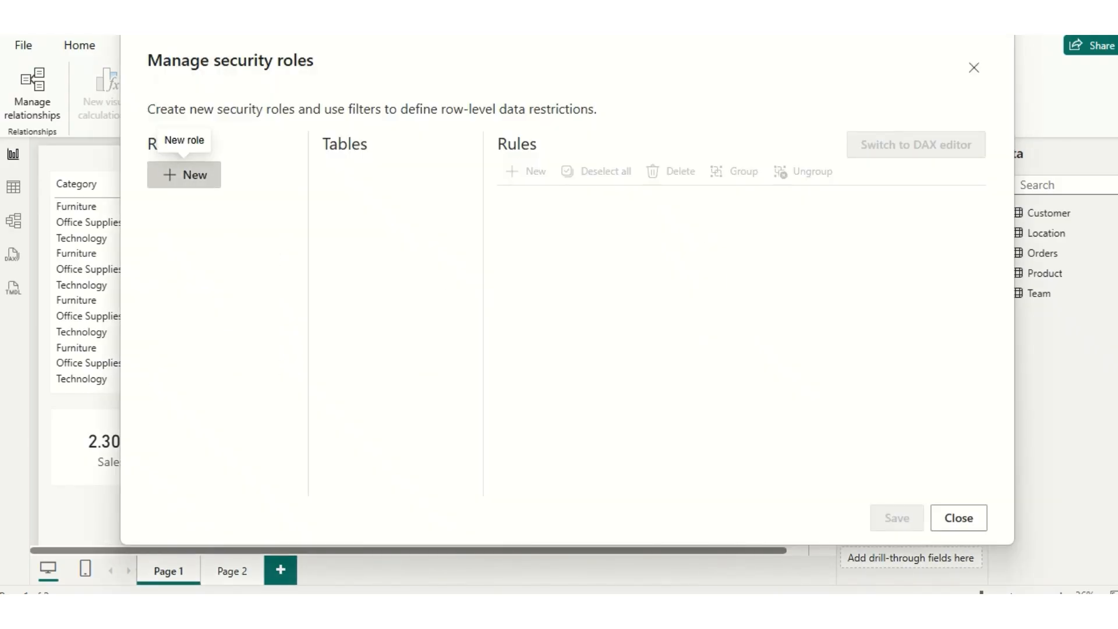
{"action": "left_click", "coordinate": [184, 175]}
{"action": "double_click", "coordinate": [190, 226]}
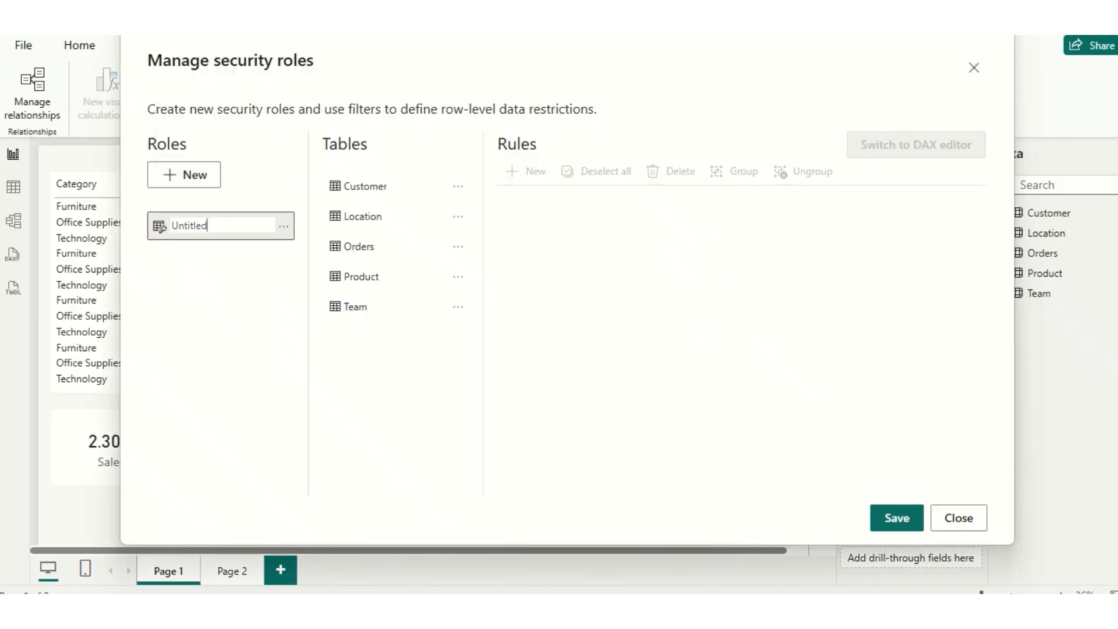
{"action": "key", "text": "BackSpace"}
{"action": "key", "text": "BackSpace"}
{"action": "key", "text": "BackSpace"}
{"action": "key", "text": "BackSpace"}
{"action": "key", "text": "BackSpace"}
{"action": "key", "text": "BackSpace"}
{"action": "key", "text": "BackSpace"}
{"action": "key", "text": "BackSpace"}
{"action": "type", "text": "Admin"}
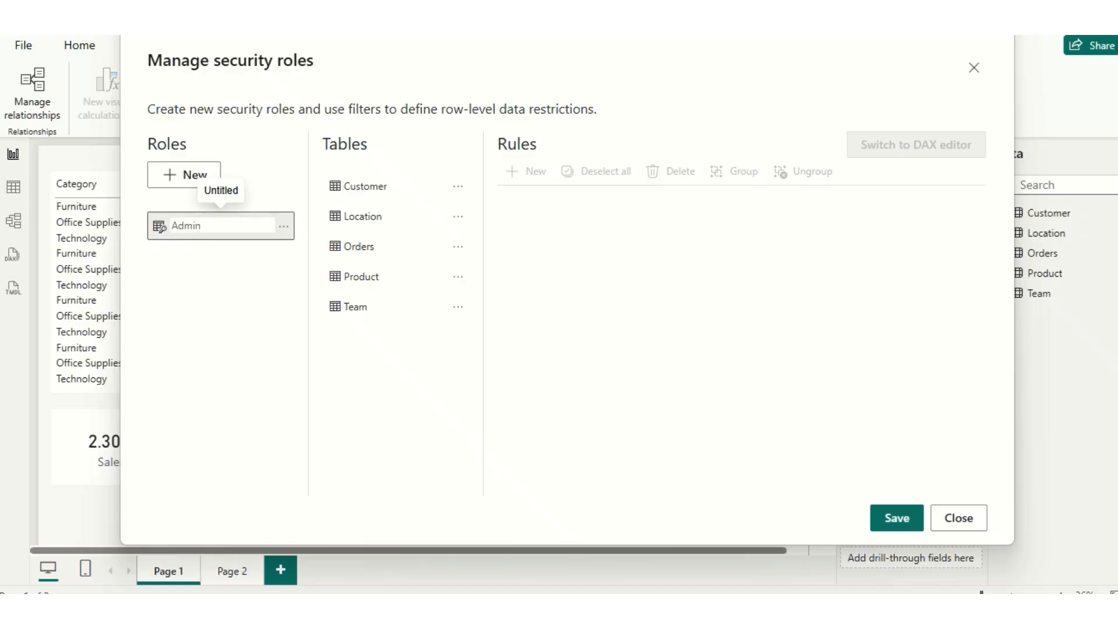
{"action": "key", "text": "Return"}
- Add a second security role named Restricted and save the security roles
{"action": "left_click", "coordinate": [184, 175]}
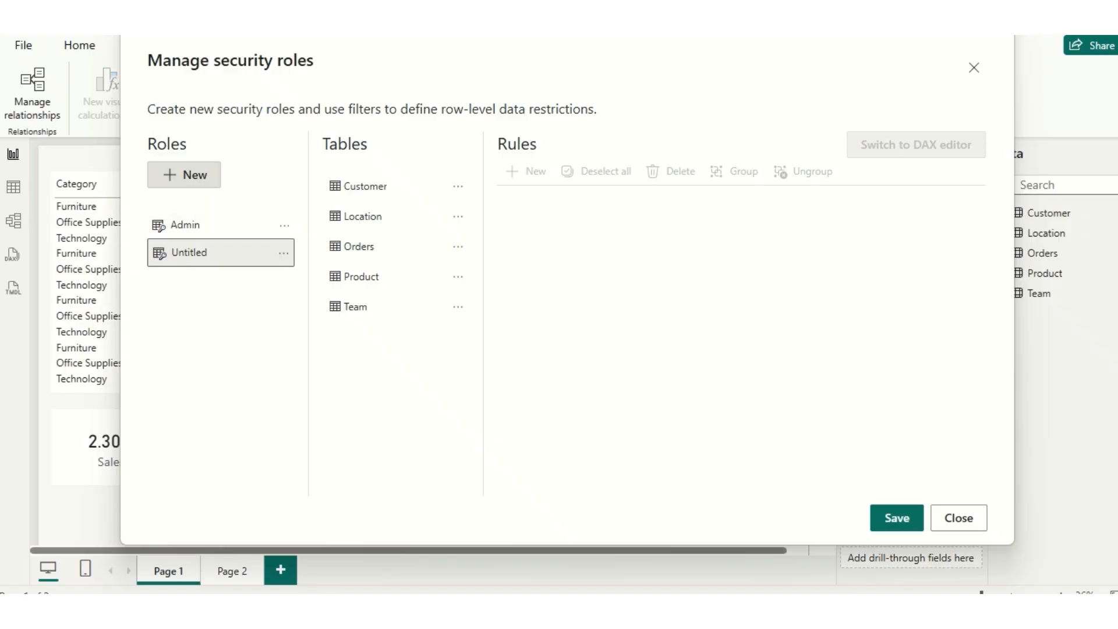
{"action": "double_click", "coordinate": [191, 253]}
{"action": "key", "text": "BackSpace"}
{"action": "key", "text": "BackSpace"}
{"action": "key", "text": "BackSpace"}
{"action": "key", "text": "BackSpace"}
{"action": "key", "text": "BackSpace"}
{"action": "key", "text": "BackSpace"}
{"action": "key", "text": "BackSpace"}
{"action": "key", "text": "BackSpace"}
{"action": "type", "text": "Restricted"}
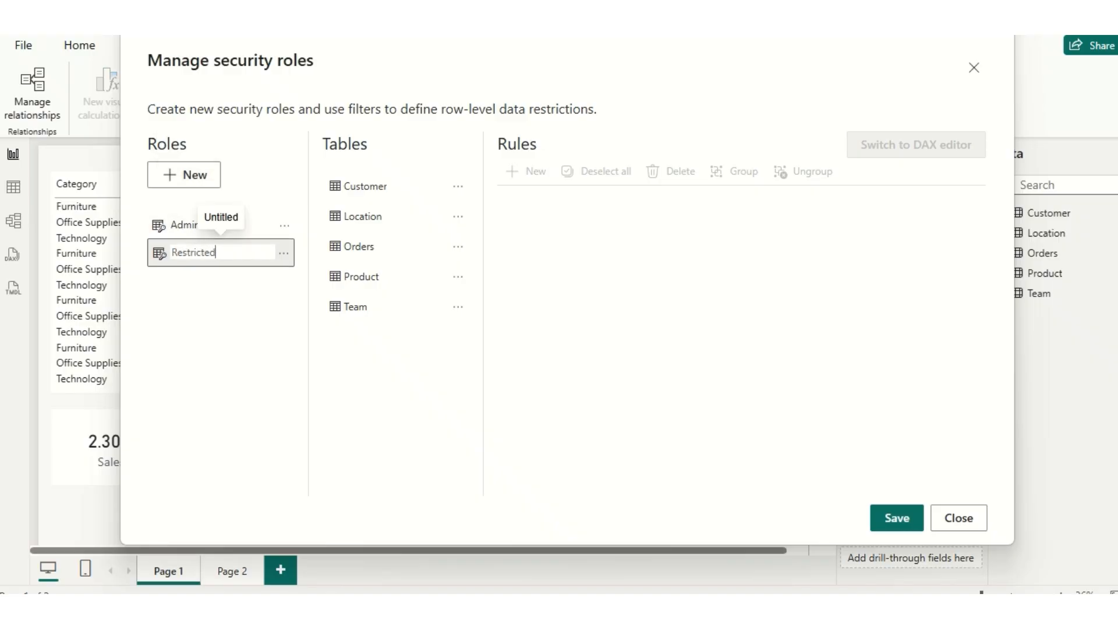
{"action": "key", "text": "Return"}
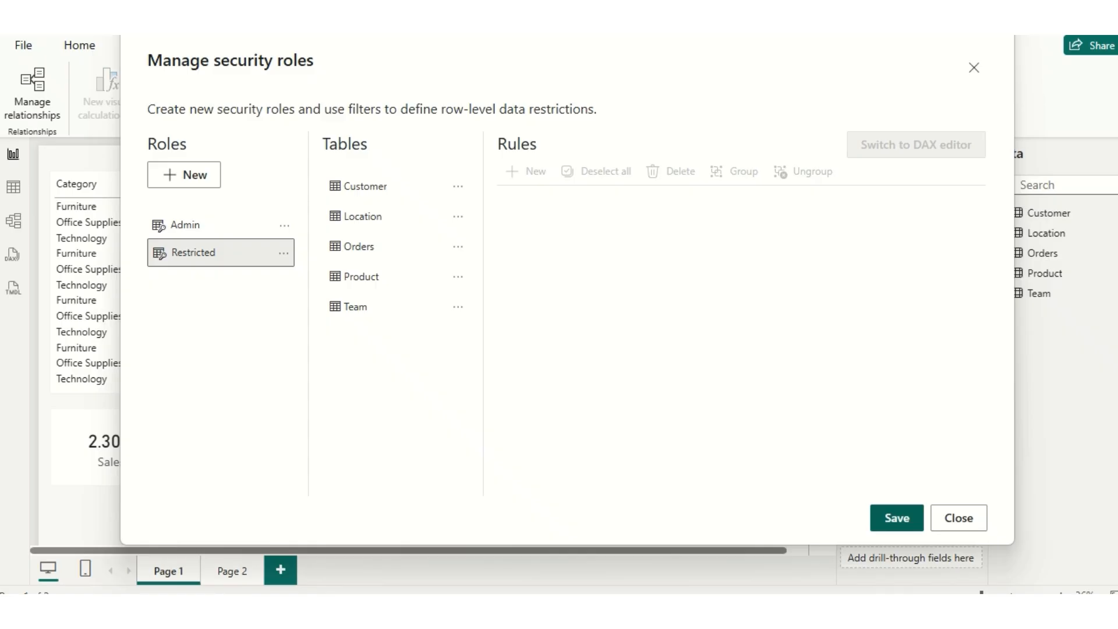
{"action": "left_click", "coordinate": [896, 517]}
{"action": "left_click", "coordinate": [973, 68]}
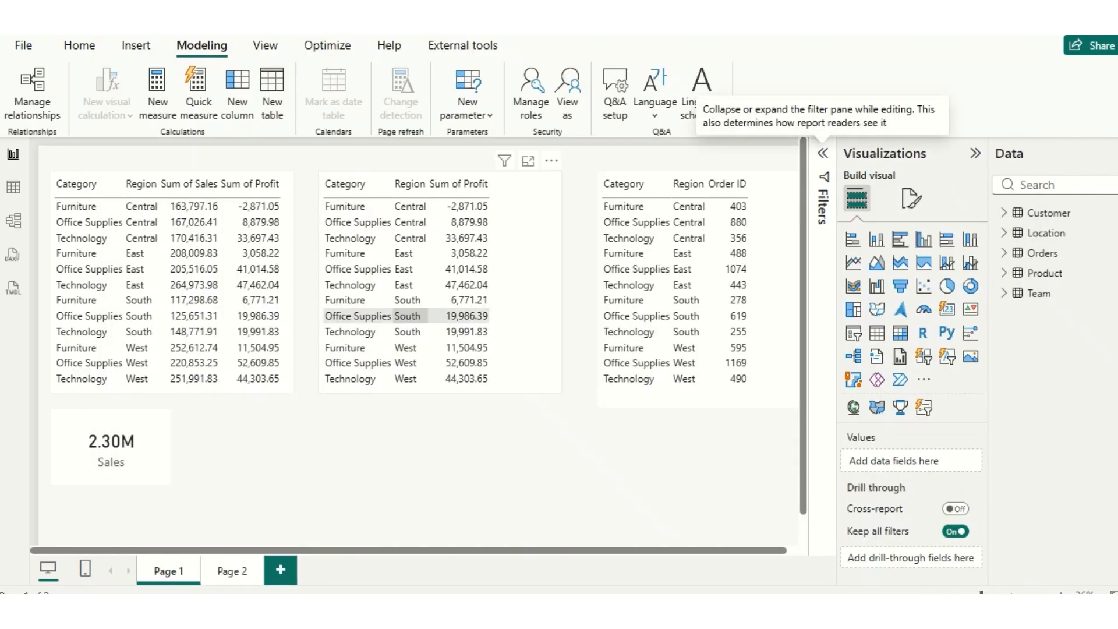
- Review which roles are available for viewing the report, without applying one
{"action": "left_click", "coordinate": [567, 87]}
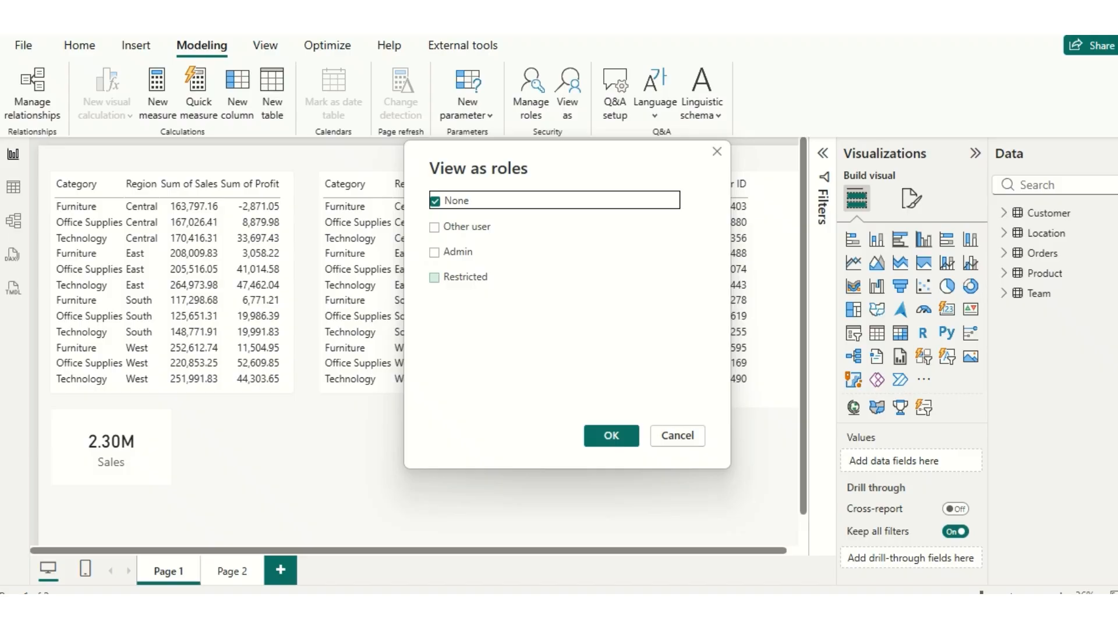
{"action": "left_click", "coordinate": [677, 436]}
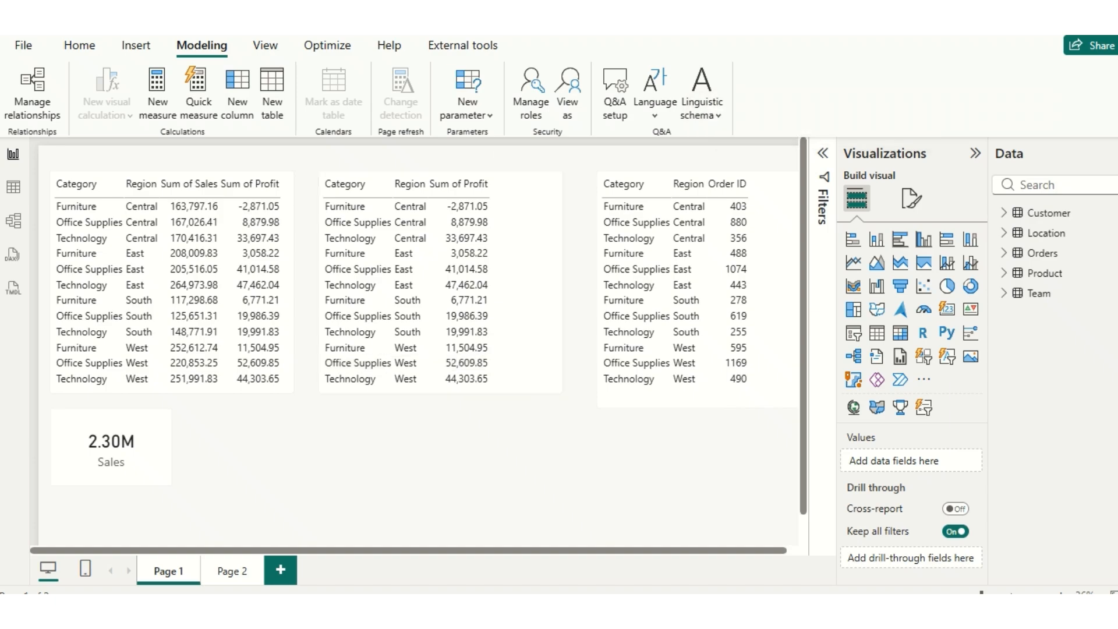
- Switch to the browser's Tabular Editor downloads page and choose Tabular Editor 2 (open source)
{"action": "mouse_move", "coordinate": [662, 608]}
{"action": "left_click", "coordinate": [662, 532]}
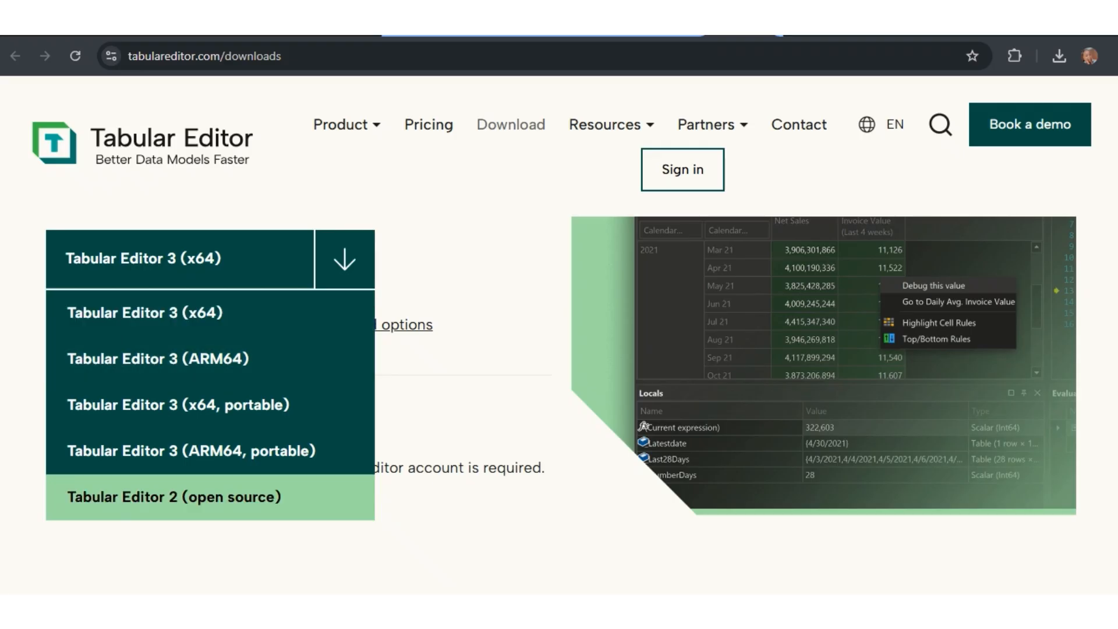
{"action": "left_click", "coordinate": [174, 496]}
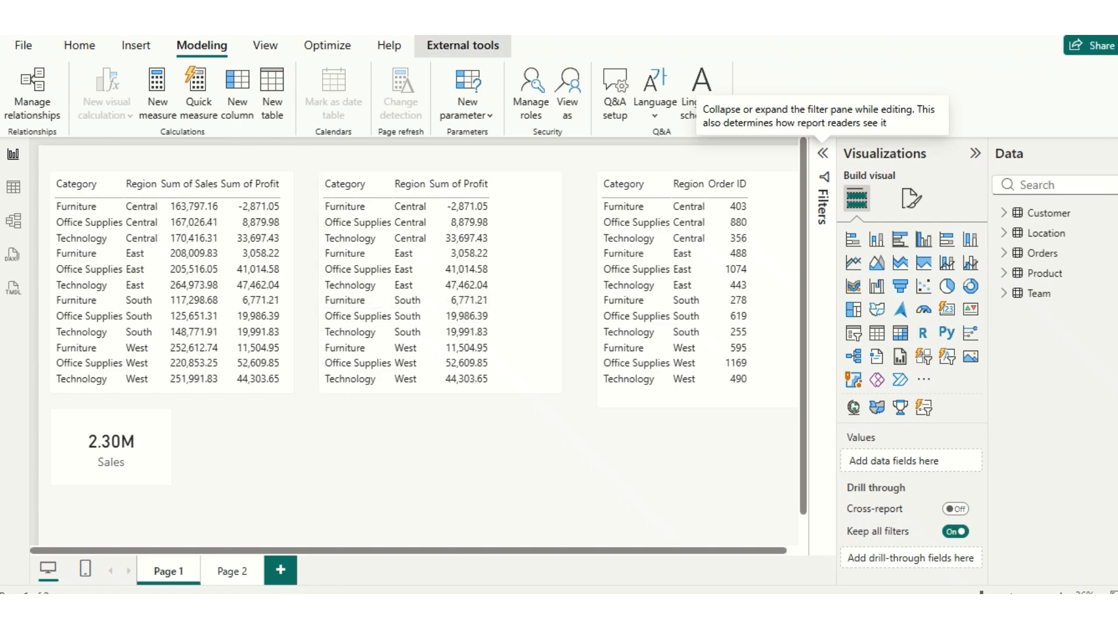
- From Power BI Desktop, open the model in Tabular Editor and select the Sales column of the Orders table
{"action": "left_click", "coordinate": [462, 45]}
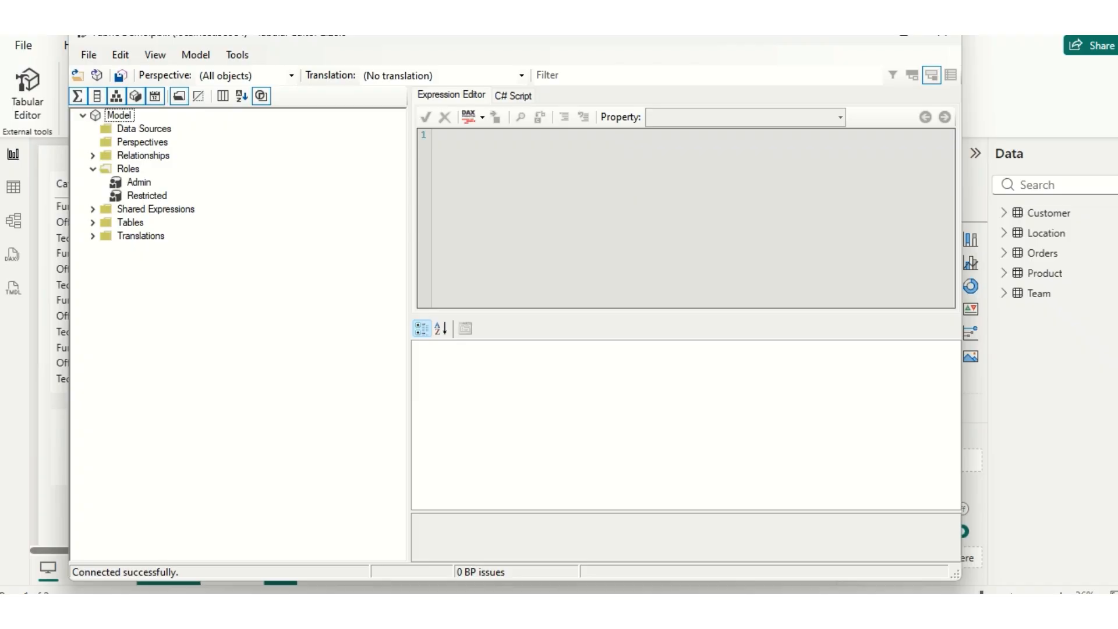
{"action": "left_click", "coordinate": [93, 222]}
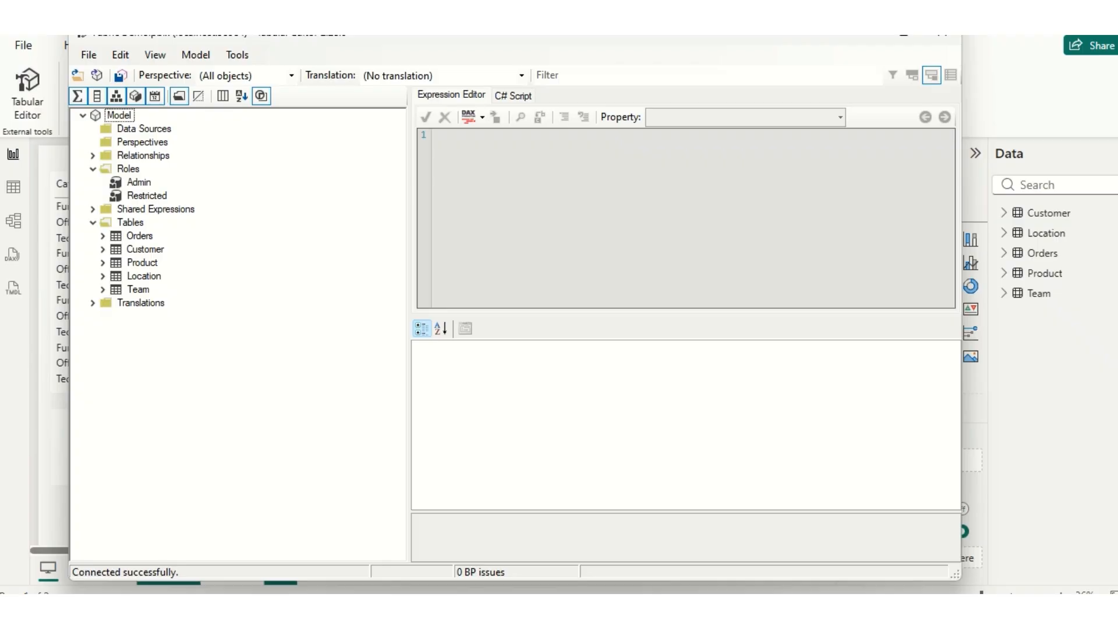
{"action": "left_click", "coordinate": [103, 236]}
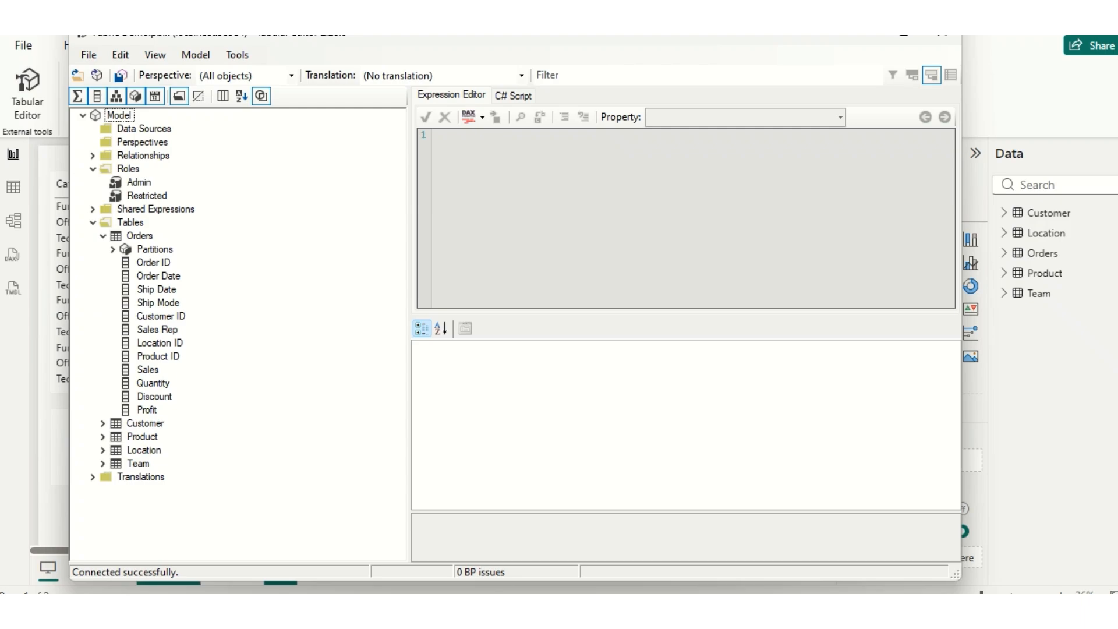
{"action": "left_click", "coordinate": [148, 370]}
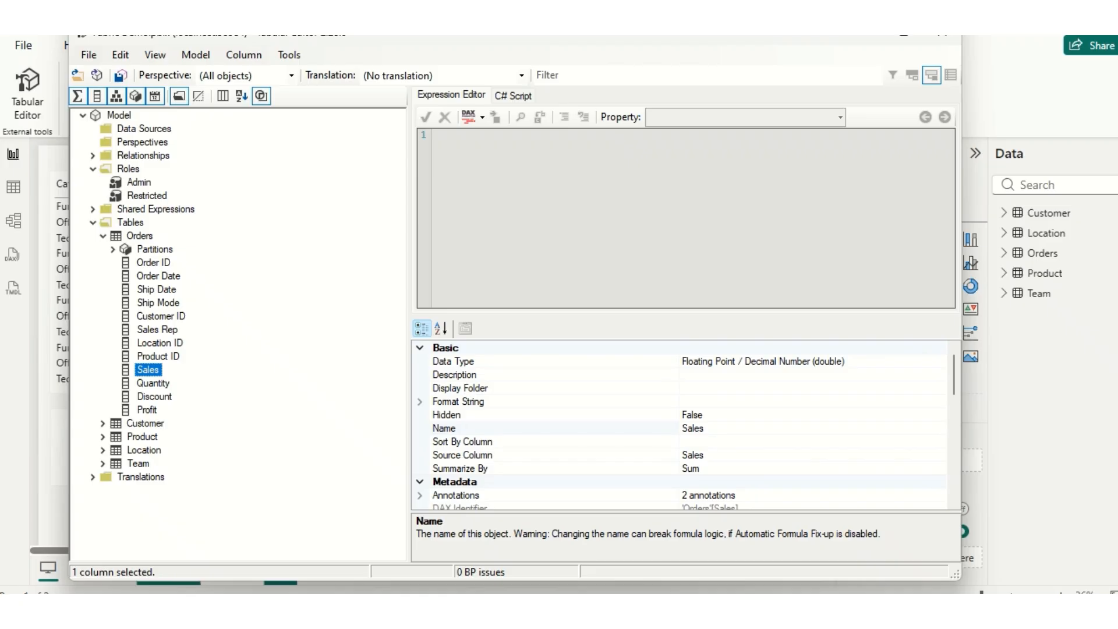
- Set the Sales column's Object Level Security to None for the Restricted role and save the model
{"action": "scroll", "coordinate": [680, 426], "scroll_direction": "down", "scroll_amount": 10}
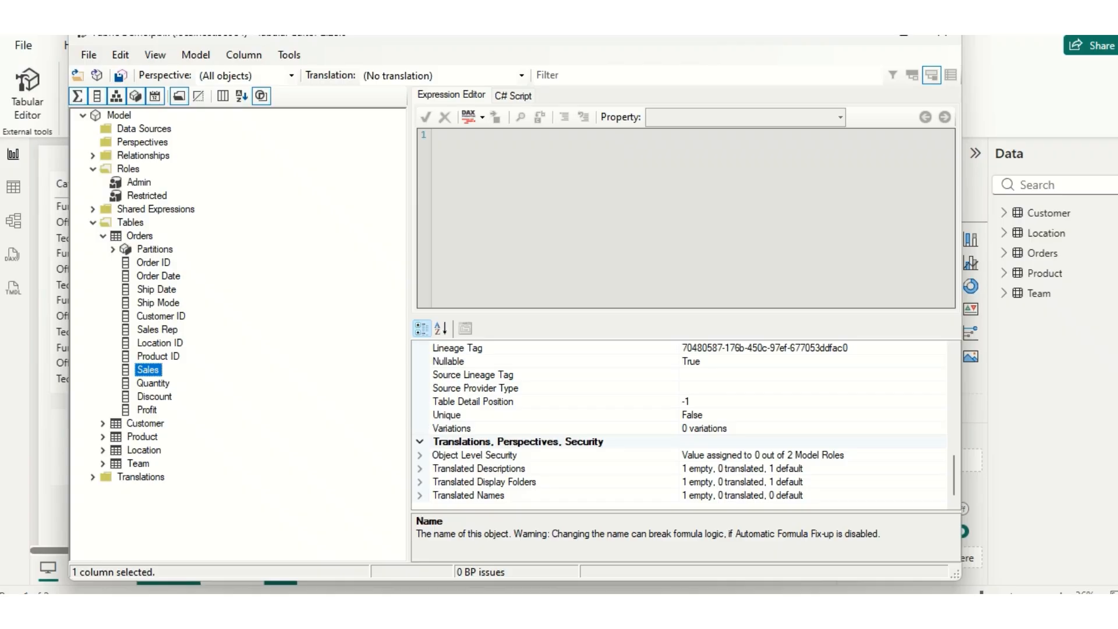
{"action": "left_click", "coordinate": [420, 455]}
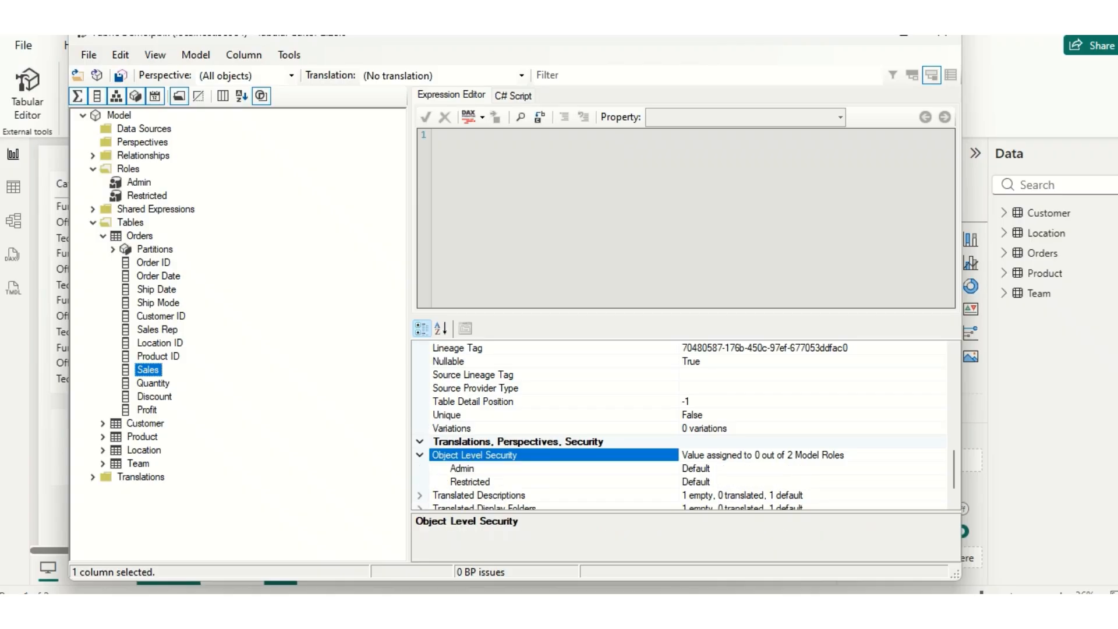
{"action": "scroll", "coordinate": [687, 426], "scroll_direction": "down", "scroll_amount": 1}
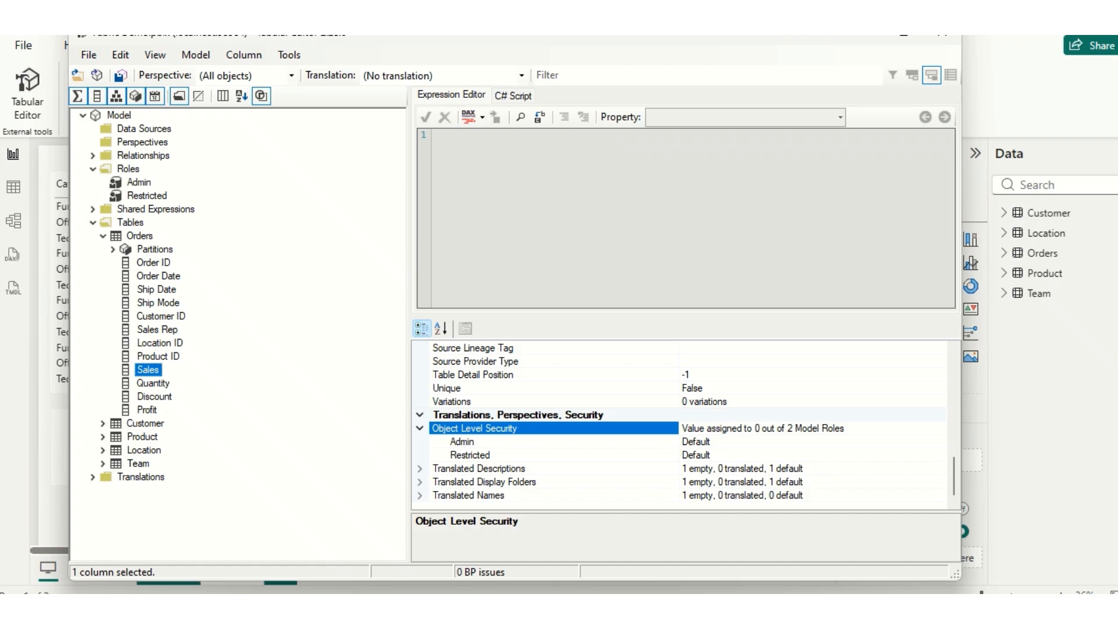
{"action": "left_click", "coordinate": [696, 455]}
{"action": "left_click", "coordinate": [939, 454]}
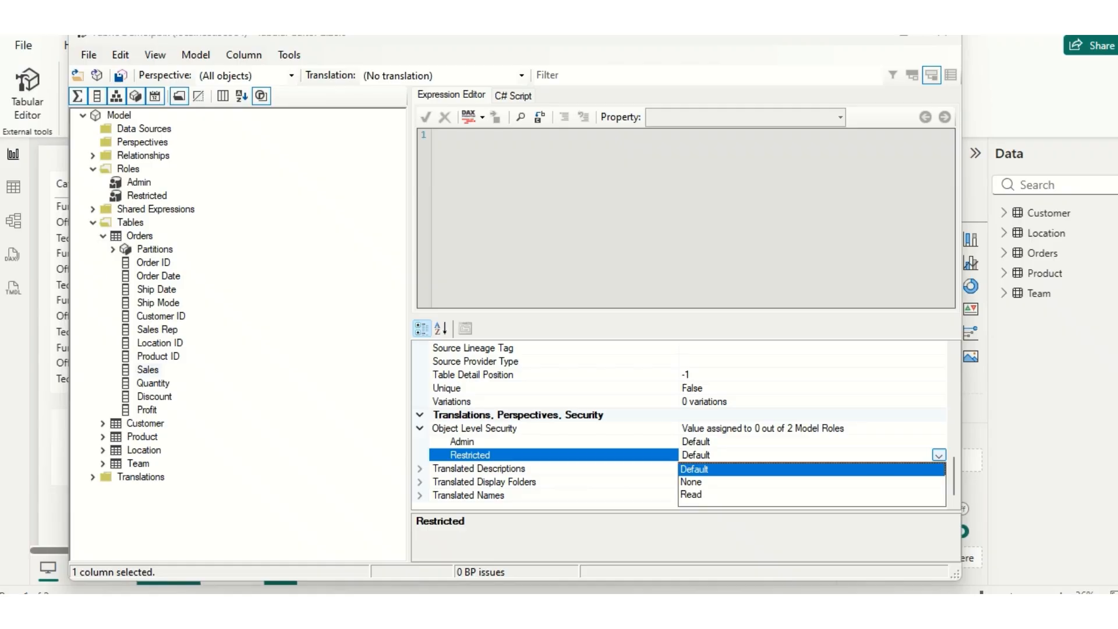
{"action": "left_click", "coordinate": [938, 455]}
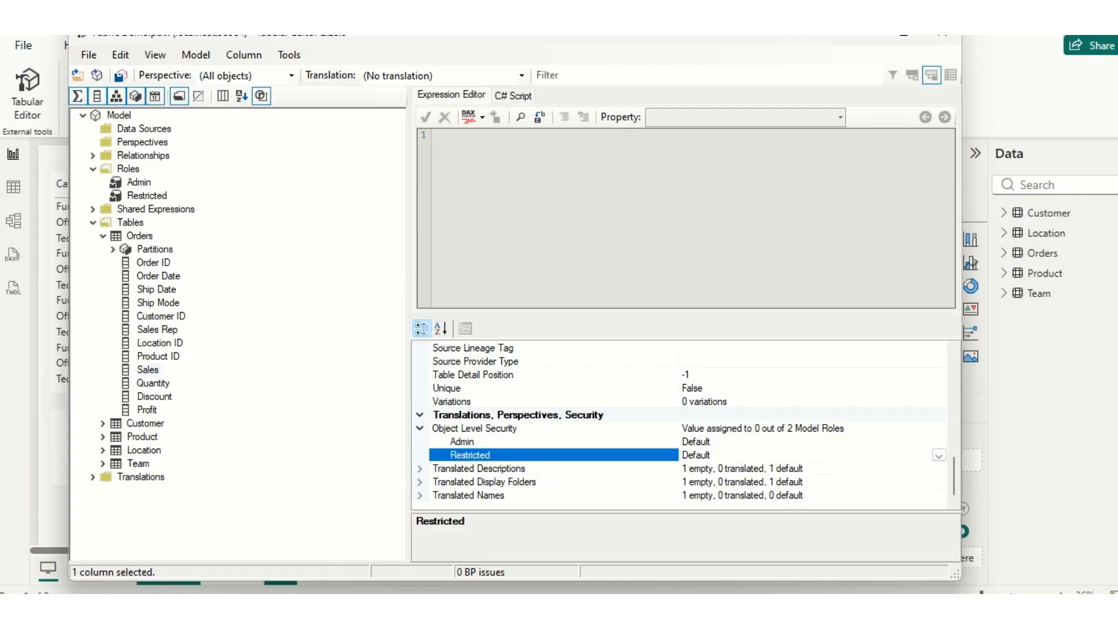
{"action": "left_click", "coordinate": [727, 481]}
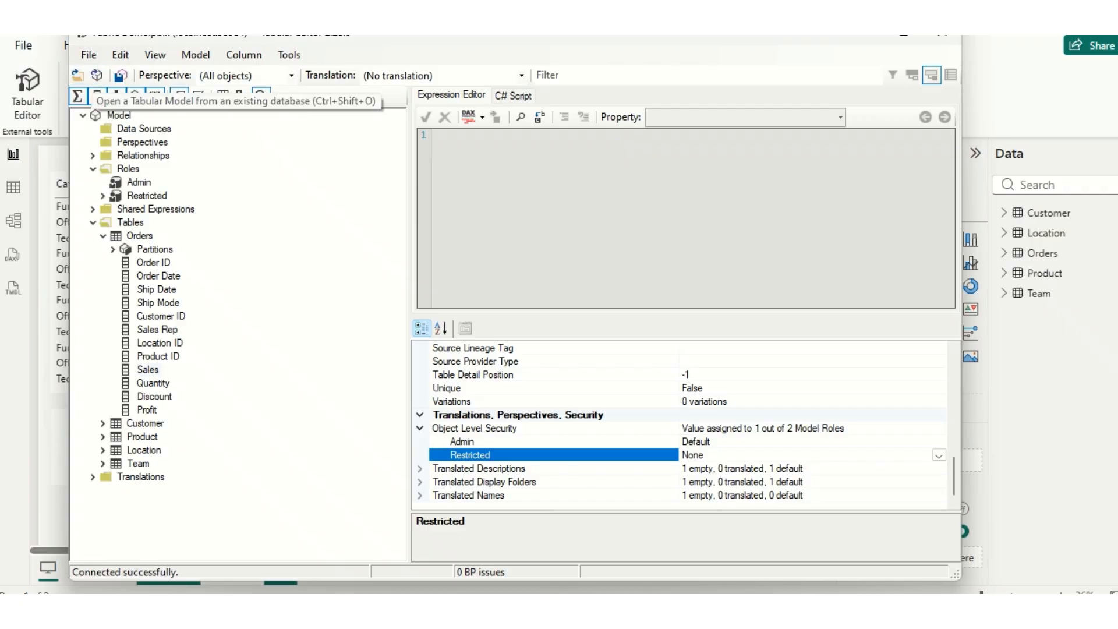
{"action": "left_click", "coordinate": [88, 55]}
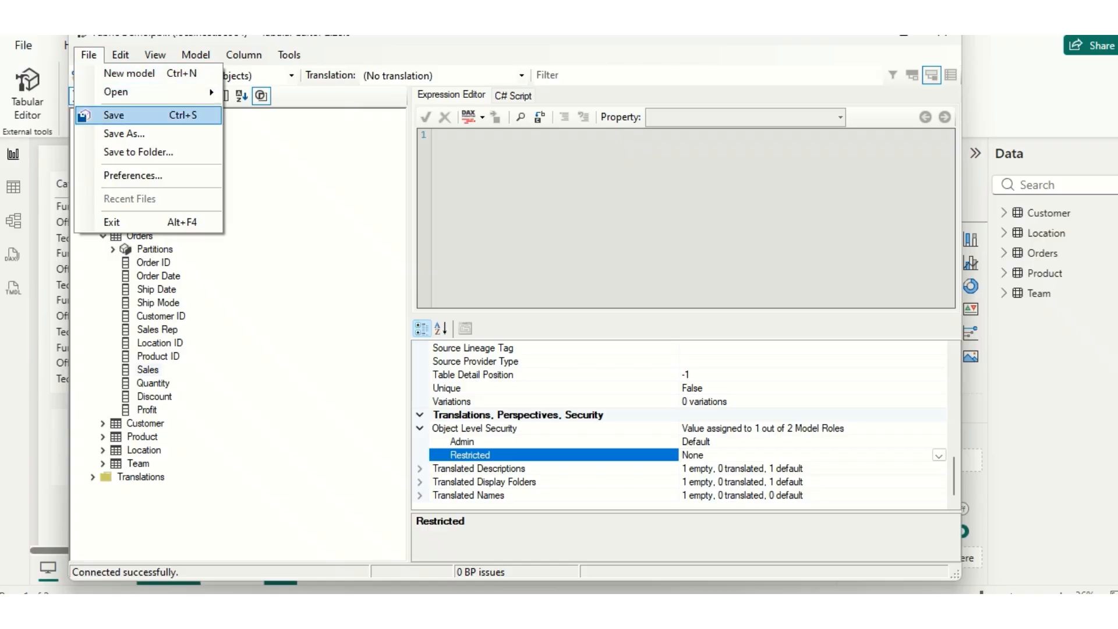
{"action": "left_click", "coordinate": [115, 115]}
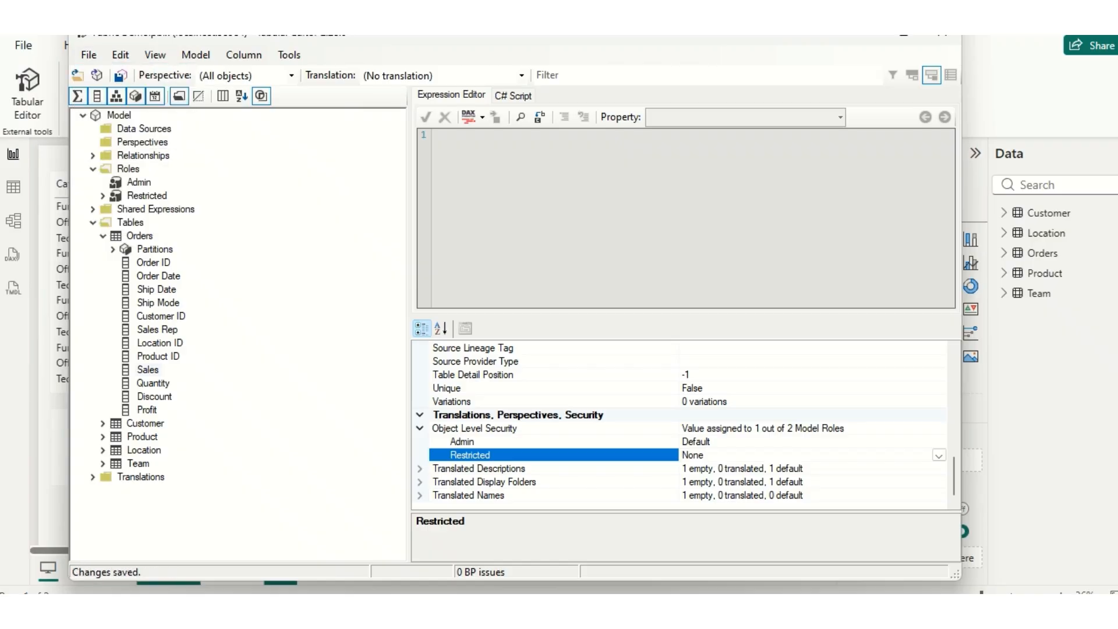
- Switch back to the Fabric Demo report in Power BI Desktop and view it as the Restricted role
{"action": "mouse_move", "coordinate": [735, 593]}
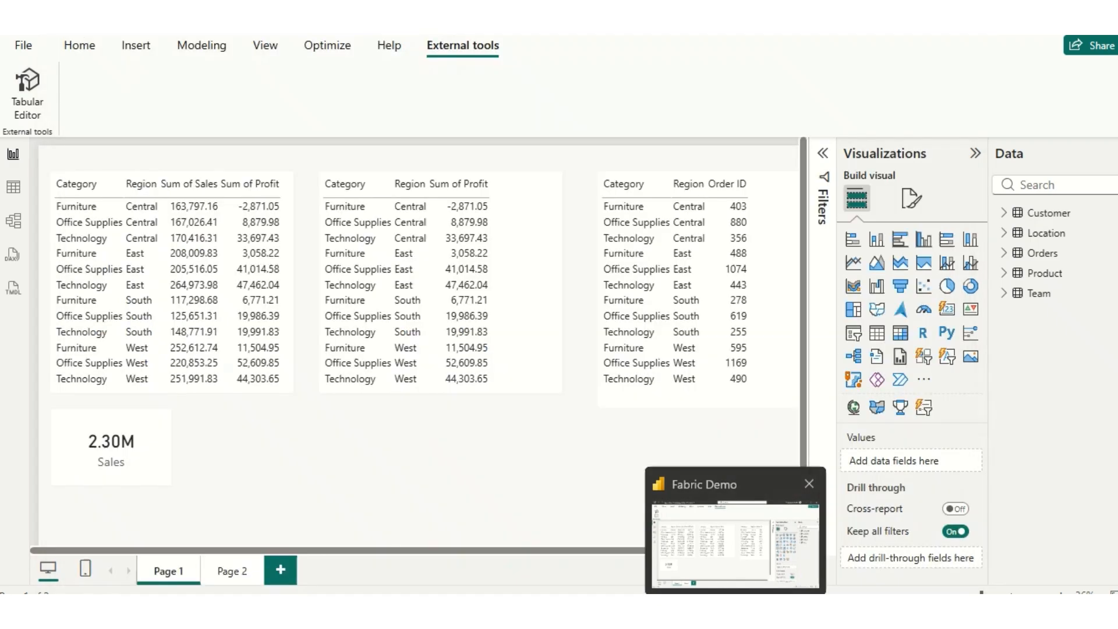
{"action": "left_click", "coordinate": [734, 535]}
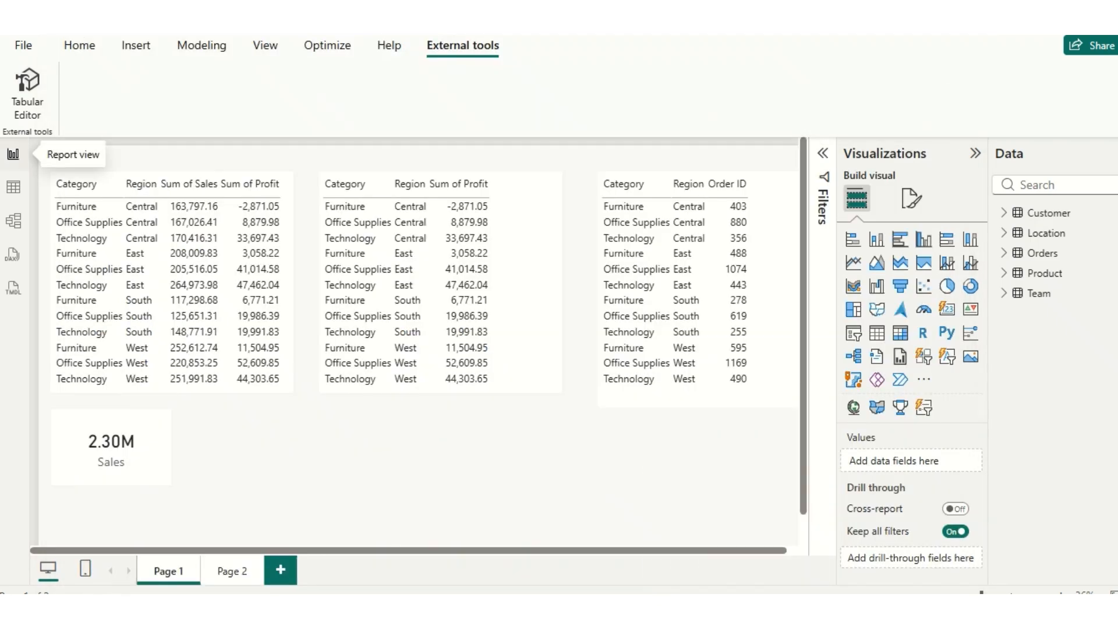
{"action": "left_click", "coordinate": [79, 45]}
{"action": "left_click", "coordinate": [201, 45]}
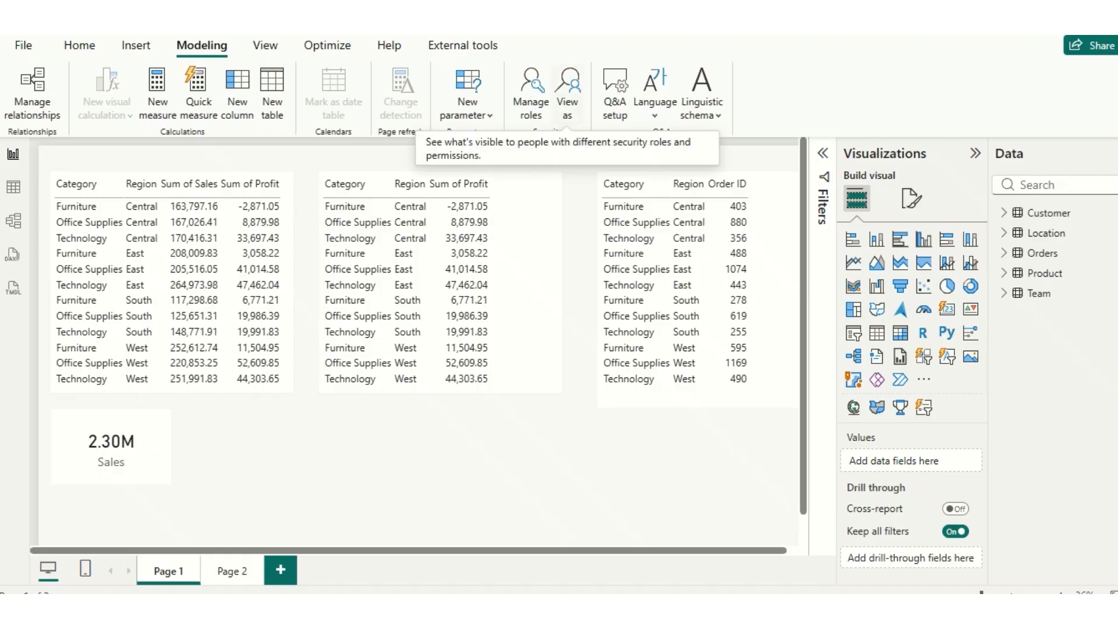
{"action": "left_click", "coordinate": [567, 95]}
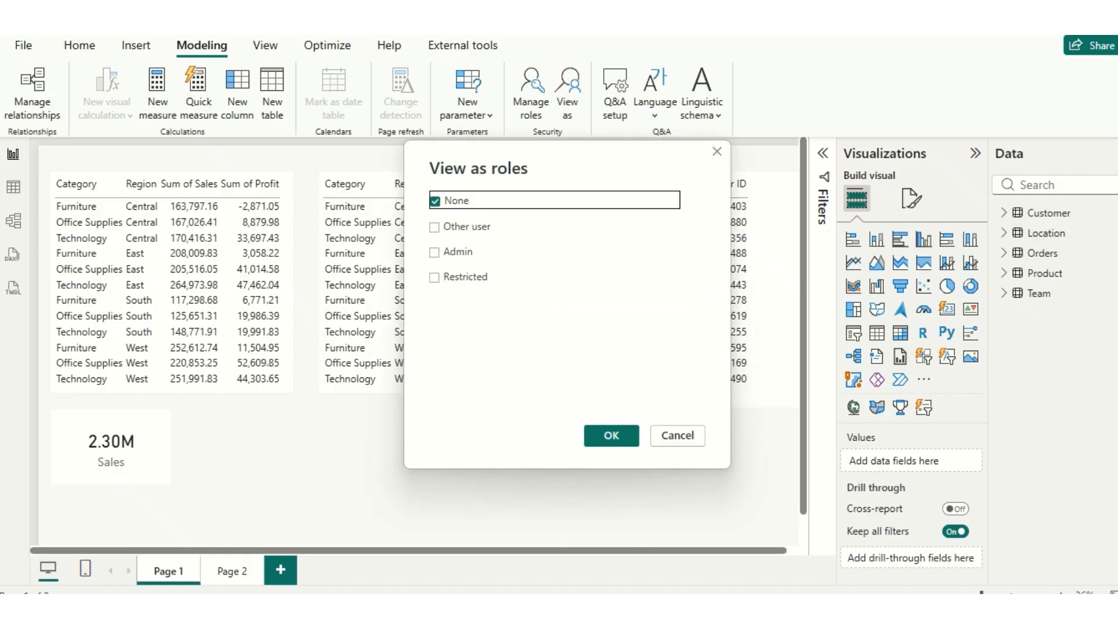
{"action": "left_click", "coordinate": [435, 276]}
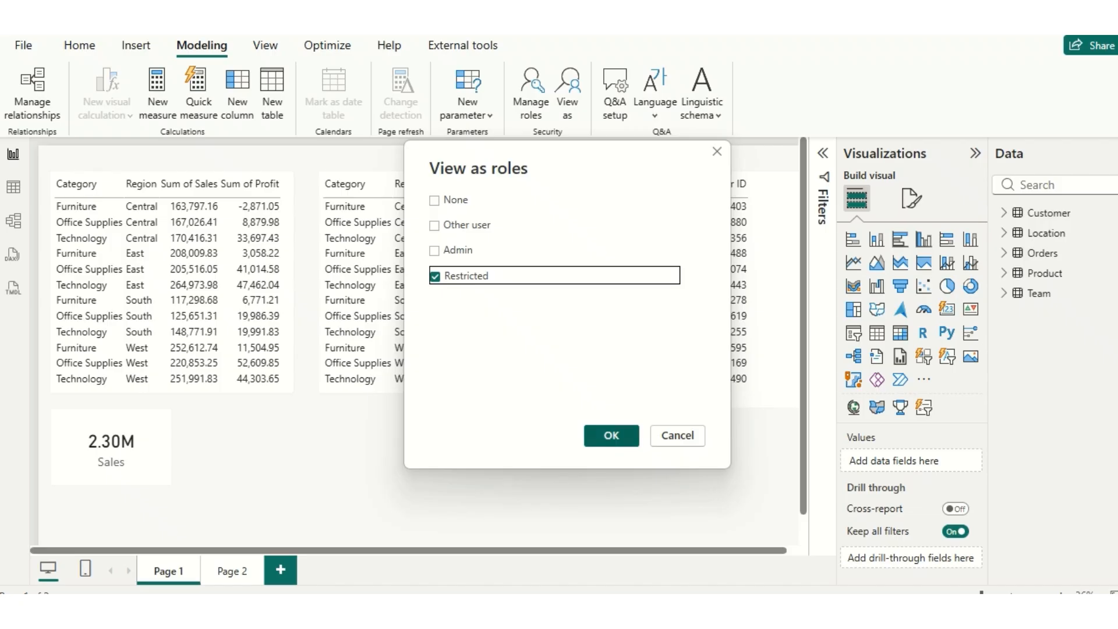
{"action": "left_click", "coordinate": [612, 435]}
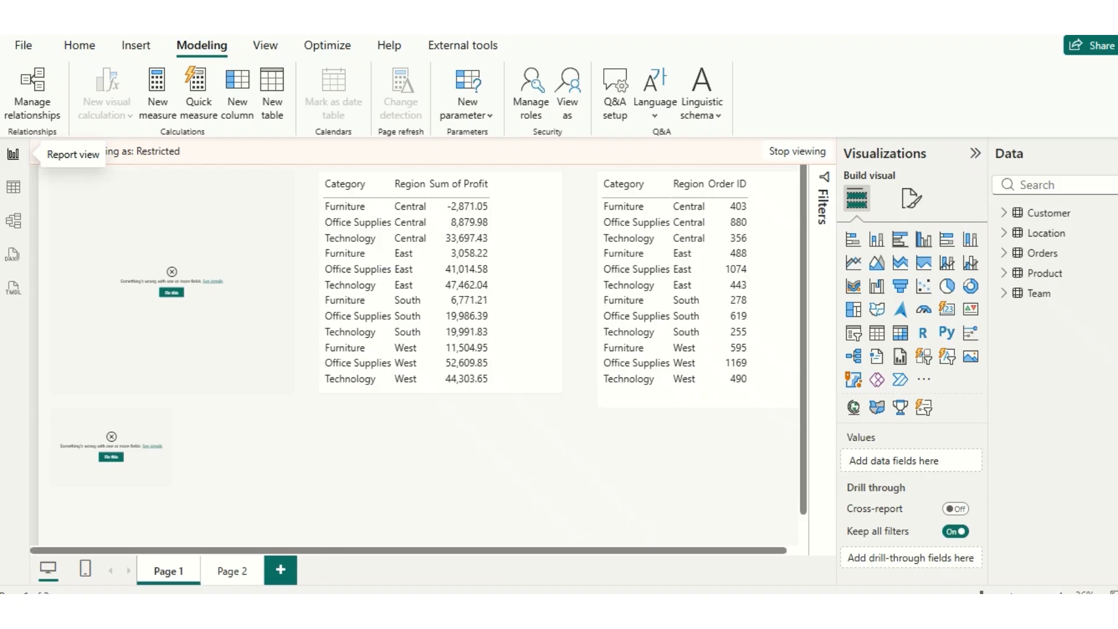
- Examine the field error details of the table visual that contains Sum of Sales and Sum of Profit
{"action": "scroll", "coordinate": [413, 354], "scroll_direction": "up", "scroll_amount": 8}
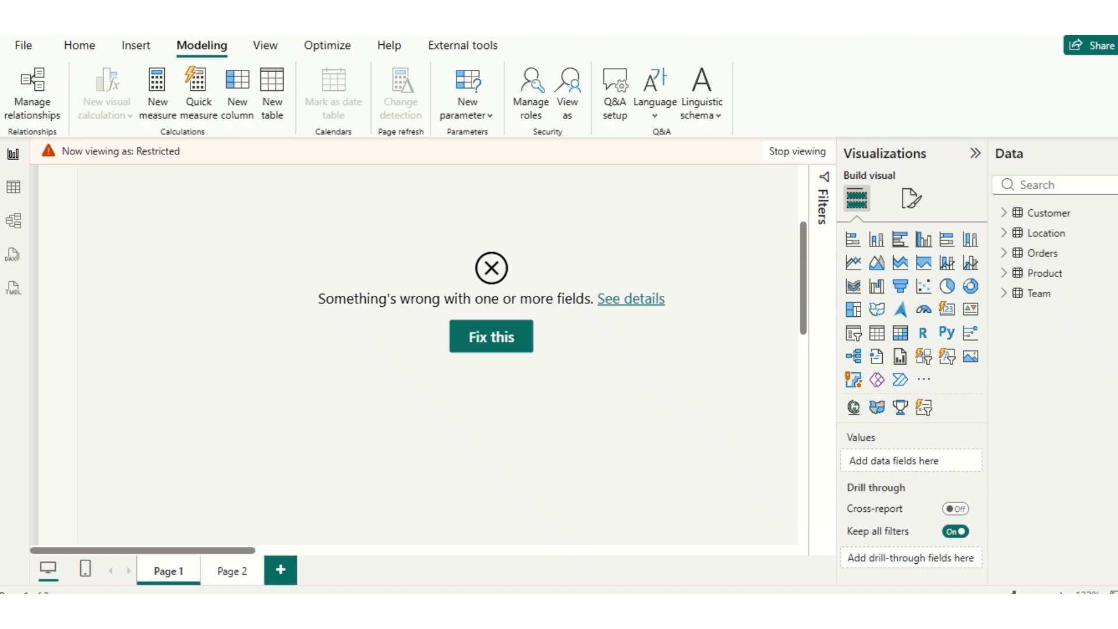
{"action": "left_click", "coordinate": [633, 300]}
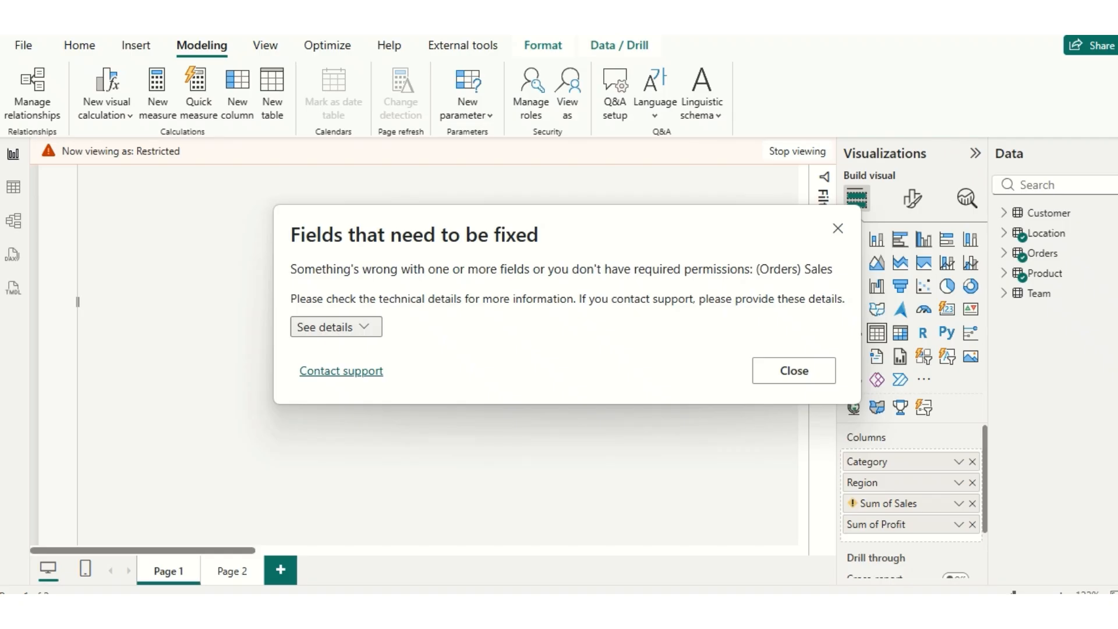
{"action": "left_click", "coordinate": [793, 370]}
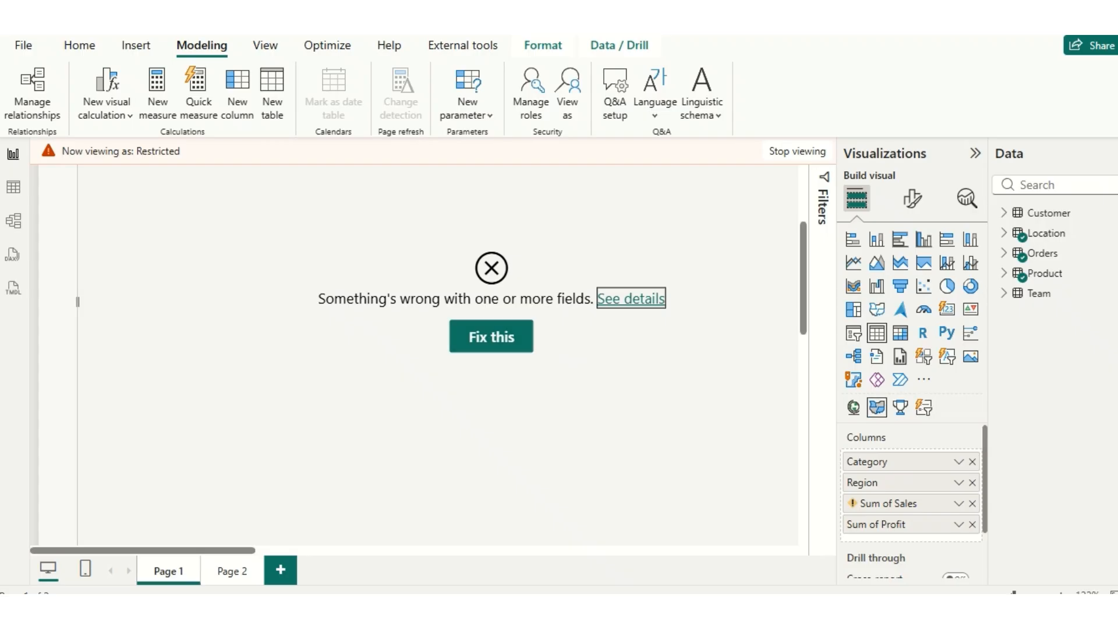
{"action": "mouse_move", "coordinate": [852, 503]}
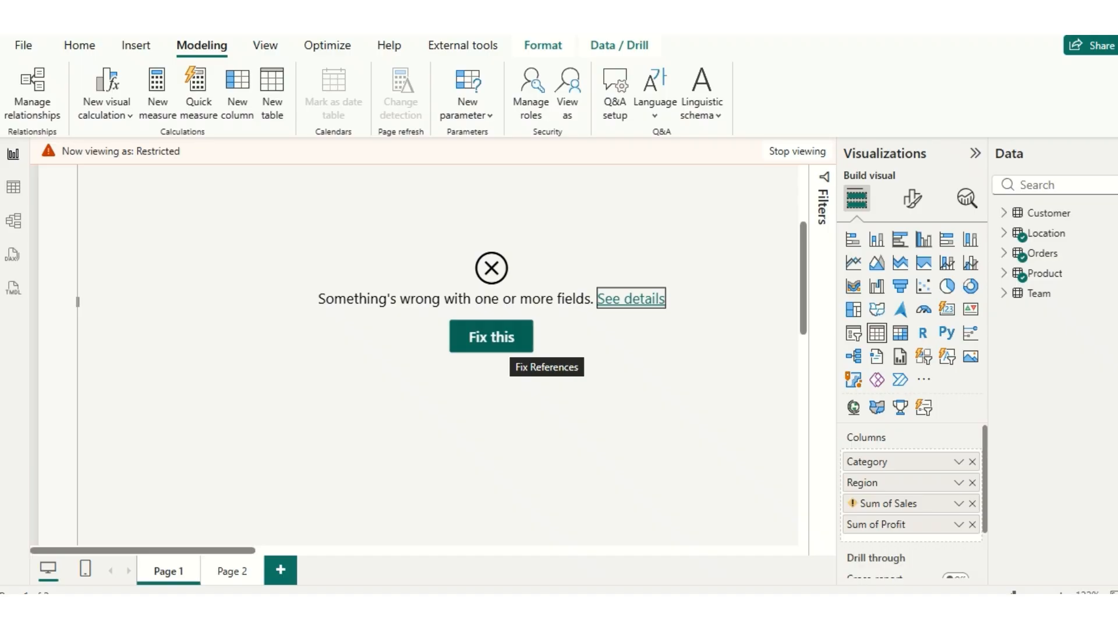
- Fix the broken field references of the table visual so that Sum of Sales is removed from it
{"action": "left_click", "coordinate": [502, 341]}
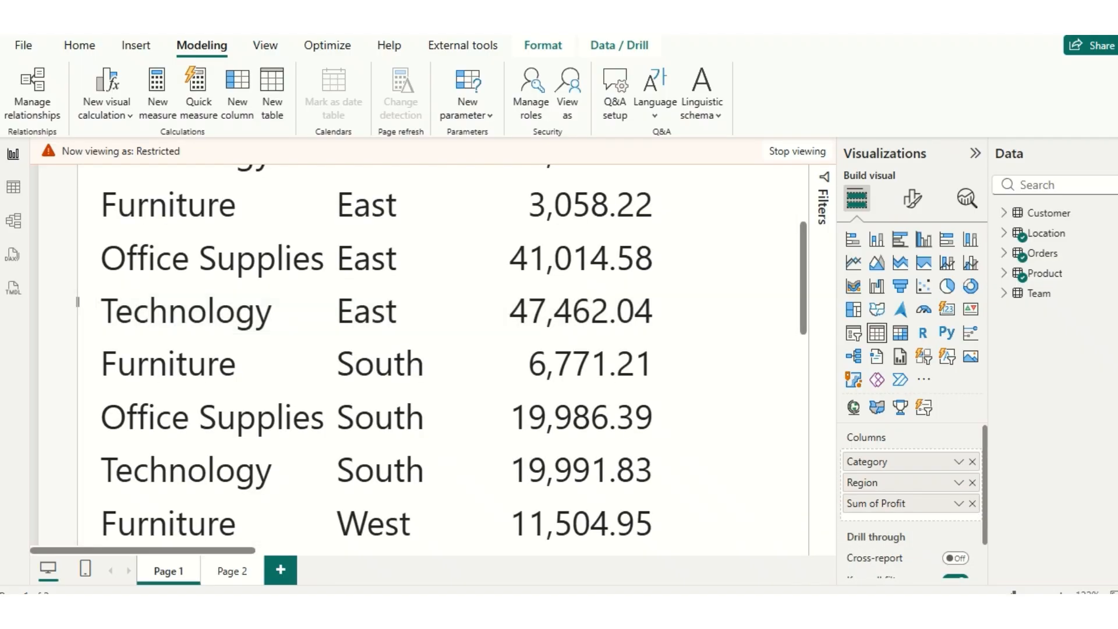
{"action": "left_click_drag", "start_coordinate": [1013, 594], "coordinate": [997, 594]}
{"action": "scroll", "coordinate": [418, 355], "scroll_direction": "up", "scroll_amount": 5}
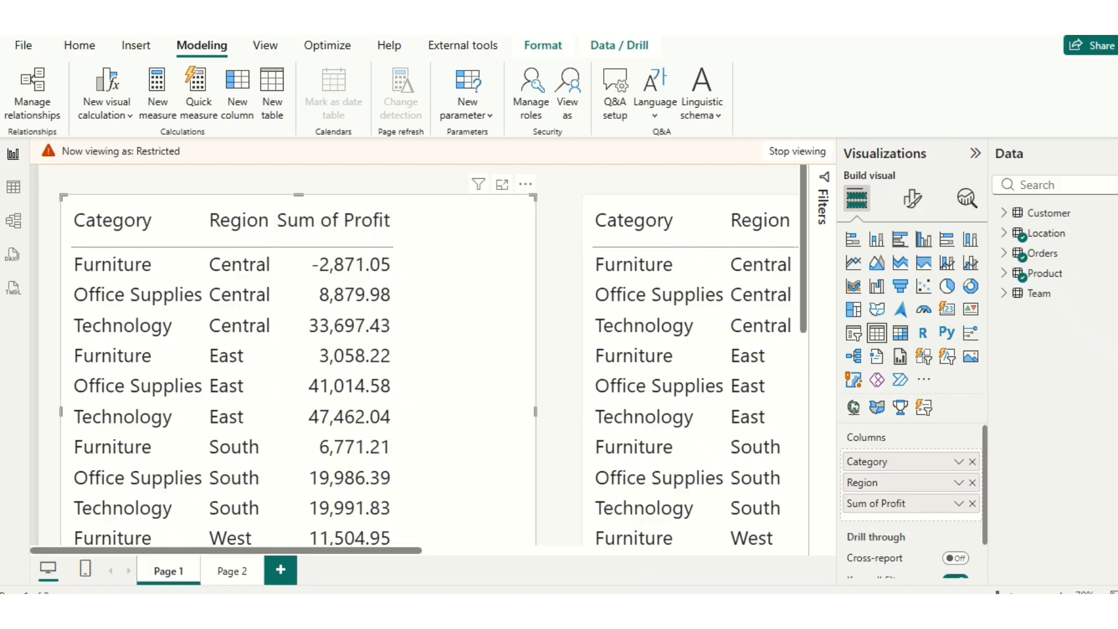
- Stop viewing as the Restricted role and add the Orders table's Sales column back to the table visual
{"action": "left_click", "coordinate": [797, 151]}
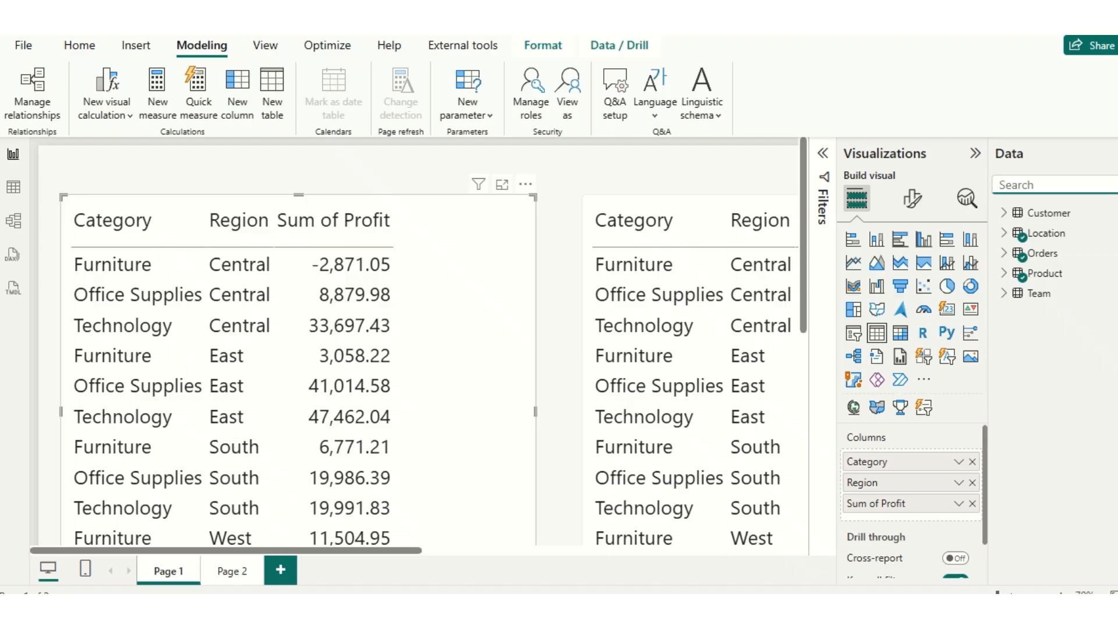
{"action": "type", "text": "S"}
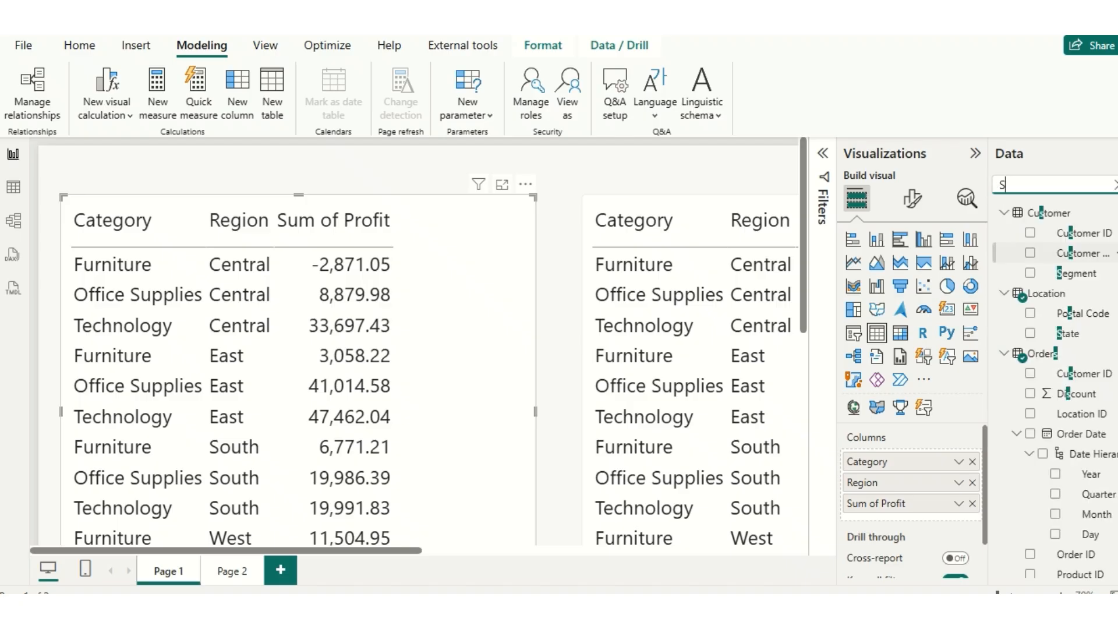
{"action": "type", "text": "ALE"}
{"action": "left_click", "coordinate": [1030, 233]}
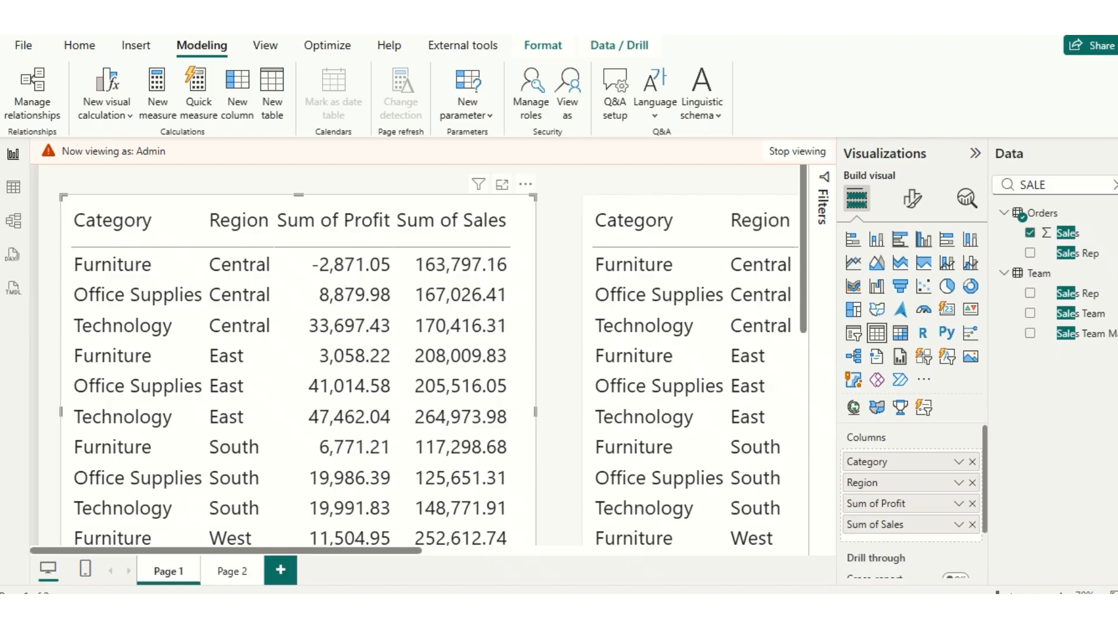
- View the report as only the Restricted role instead of Admin to check the Sales restriction, and stop viewing
{"action": "left_click", "coordinate": [567, 93]}
{"action": "left_click", "coordinate": [434, 277]}
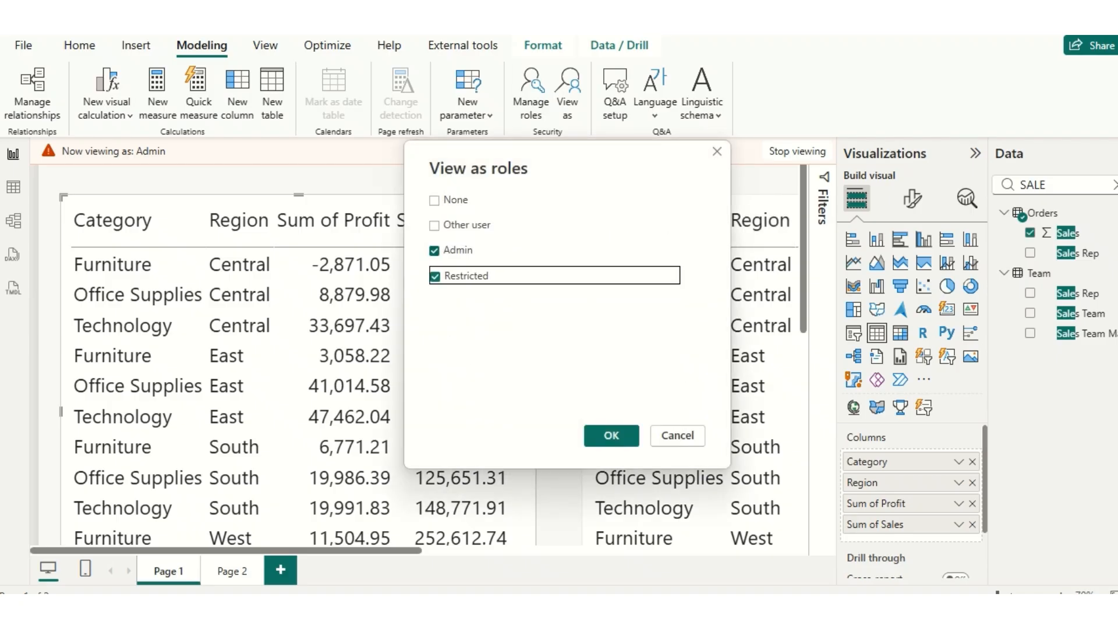
{"action": "left_click", "coordinate": [434, 251]}
{"action": "left_click", "coordinate": [611, 436]}
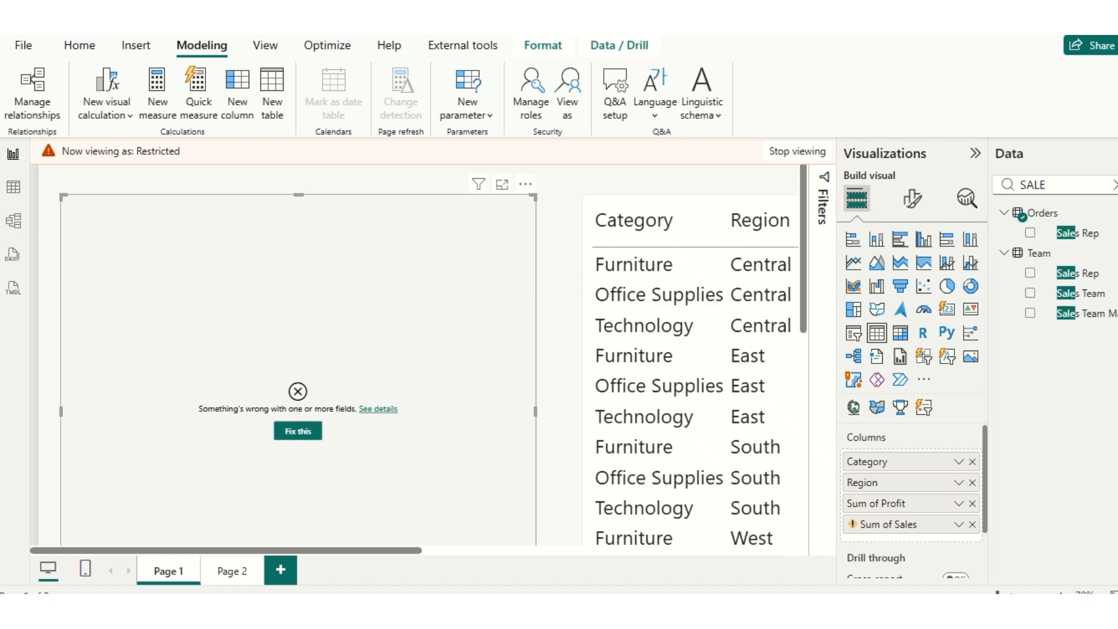
{"action": "left_click", "coordinate": [797, 151]}
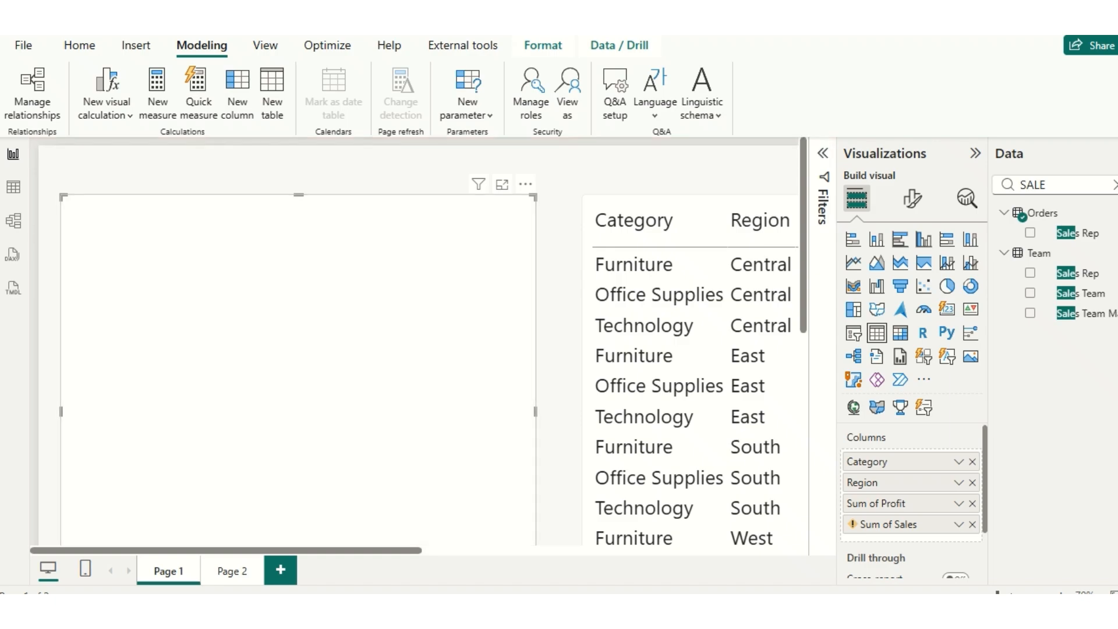
- Switch to Tabular Editor, set the Profit column's Object Level Security to None for the Restricted role and save the model
{"action": "mouse_move", "coordinate": [773, 608]}
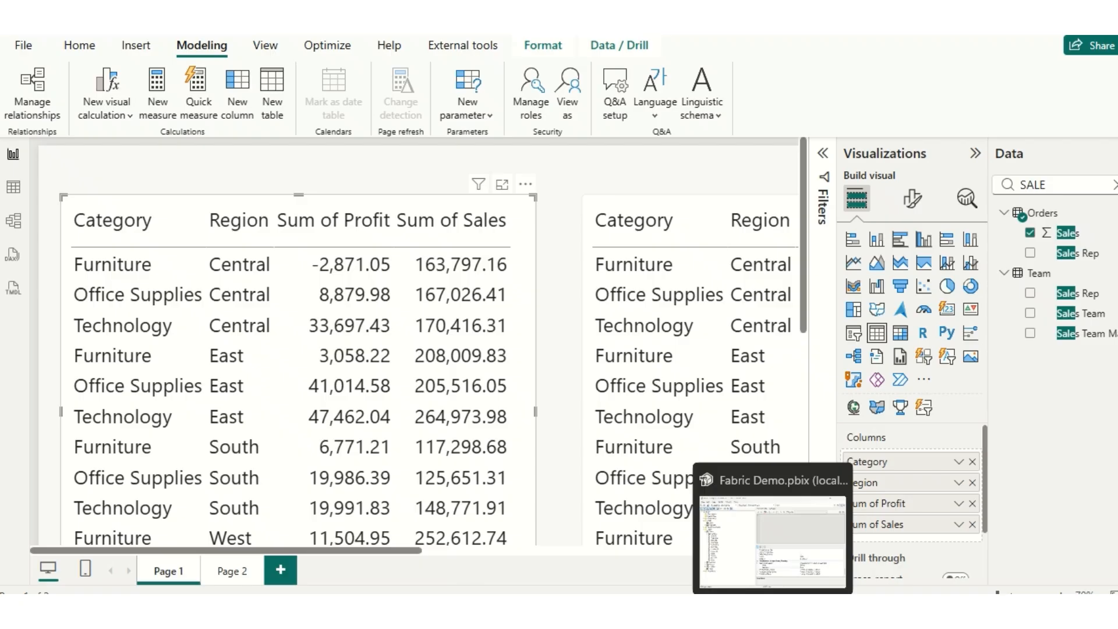
{"action": "left_click", "coordinate": [772, 608]}
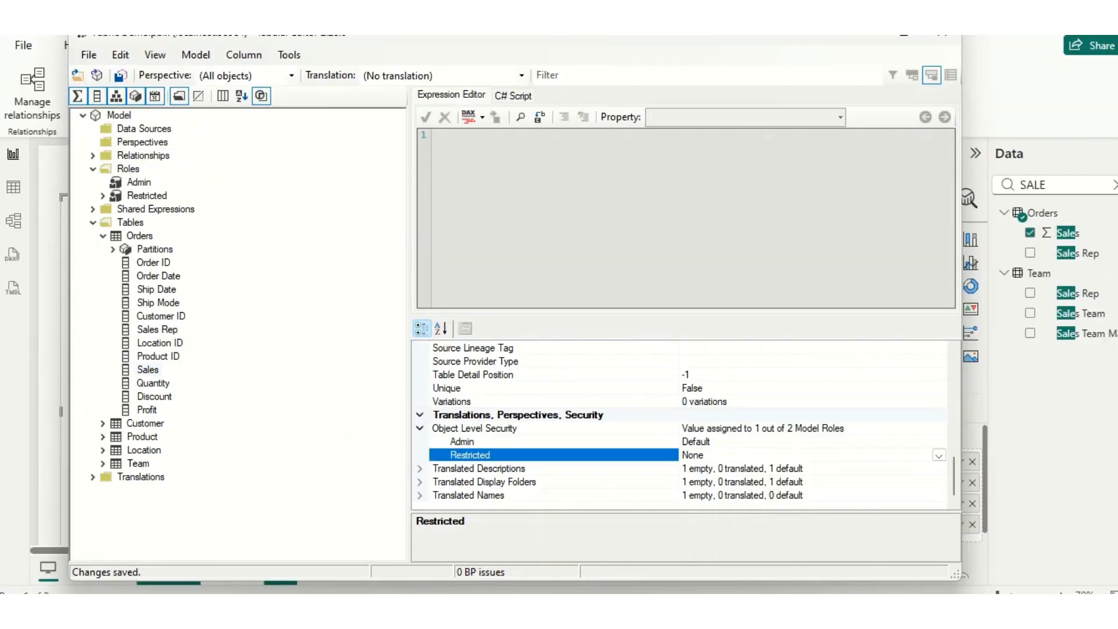
{"action": "left_click", "coordinate": [146, 410]}
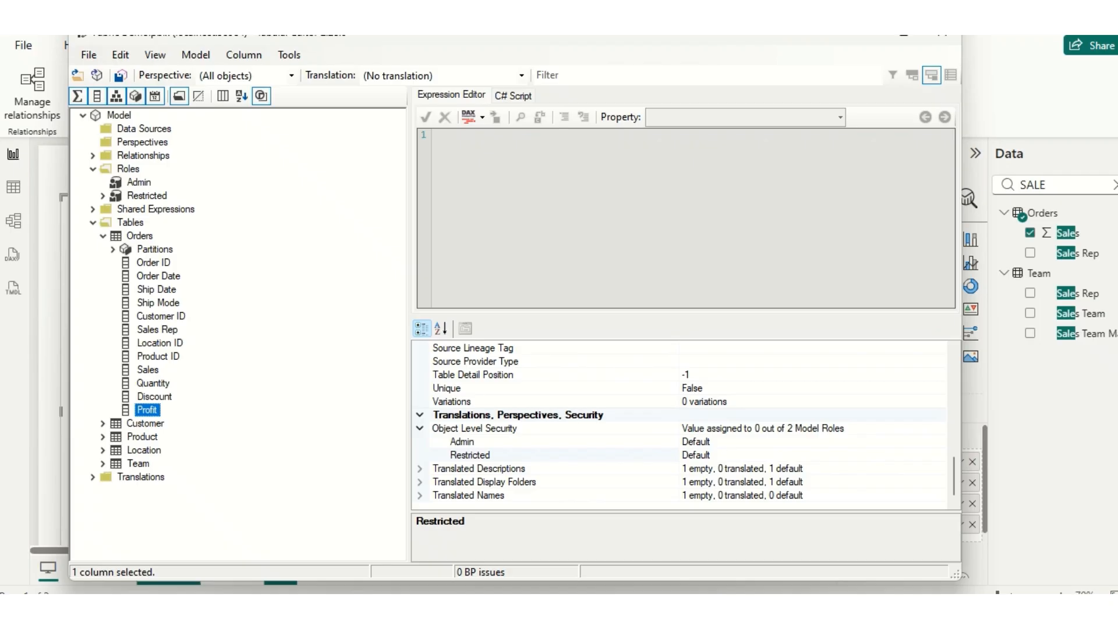
{"action": "left_click", "coordinate": [939, 455]}
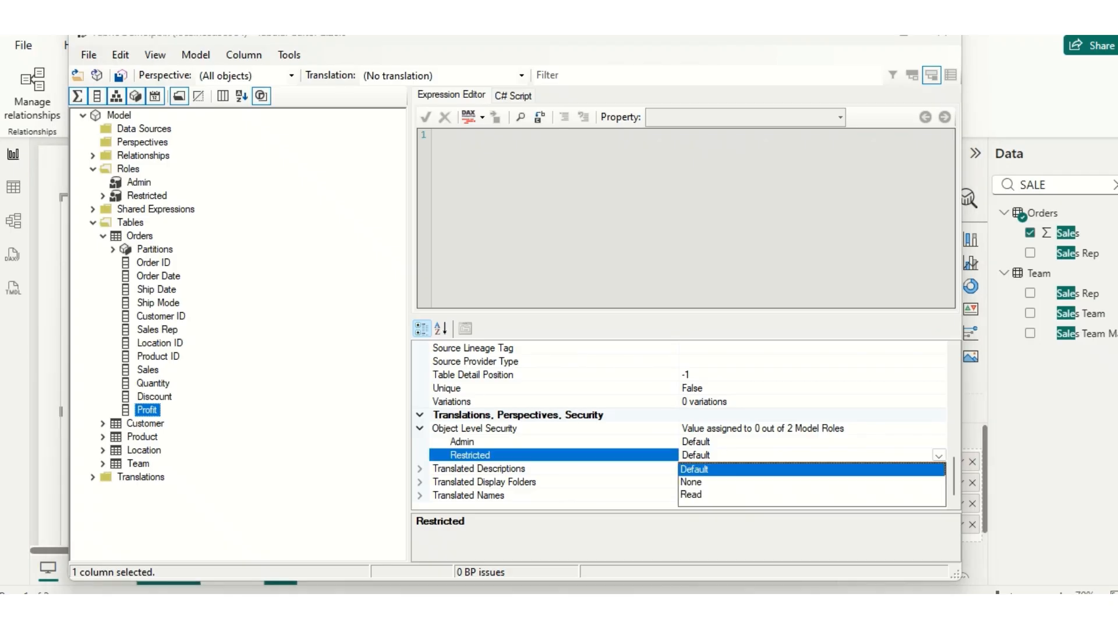
{"action": "left_click", "coordinate": [691, 482]}
{"action": "key", "text": "ctrl+s"}
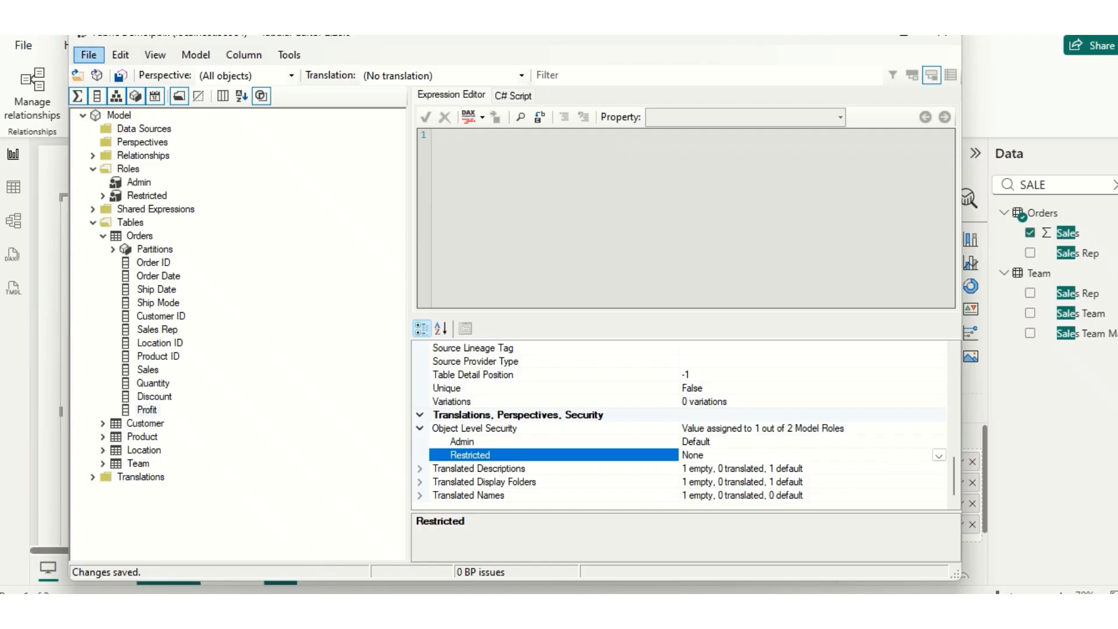
{"action": "left_click", "coordinate": [89, 54]}
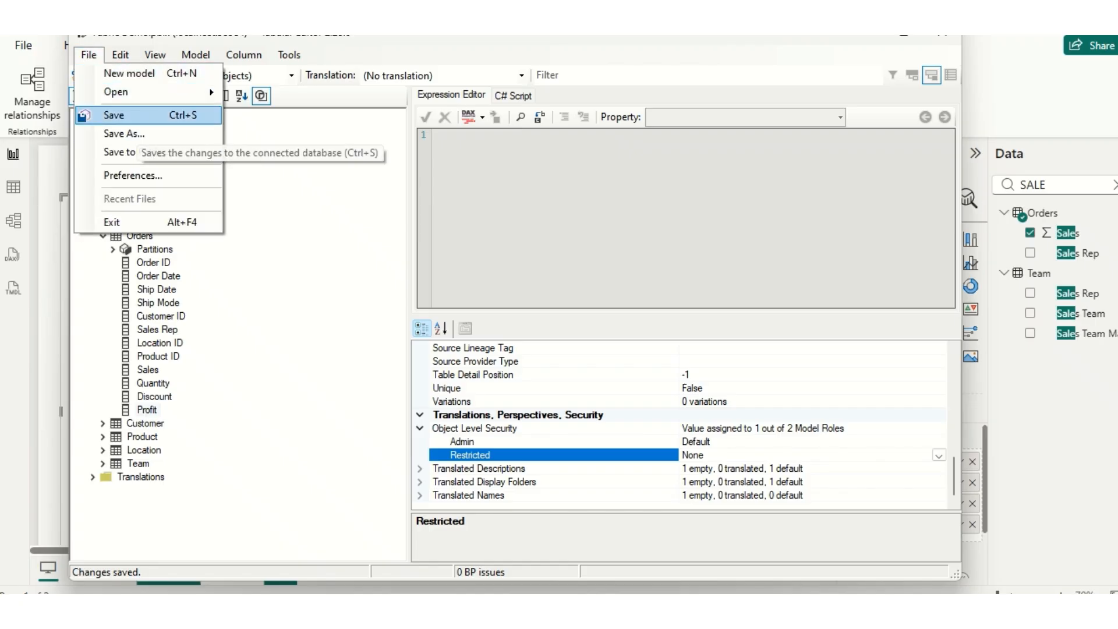
{"action": "left_click", "coordinate": [137, 115]}
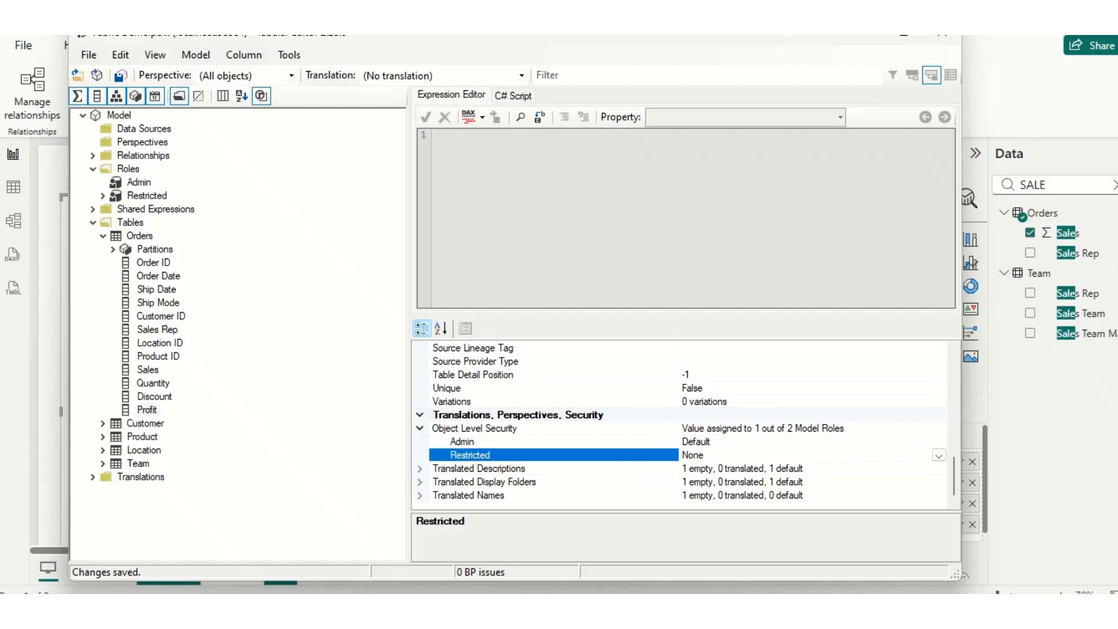
- Switch back to Power BI Desktop, view the report as Restricted to check the Sales and Profit fields, and stop viewing
{"action": "key", "text": "alt+Tab"}
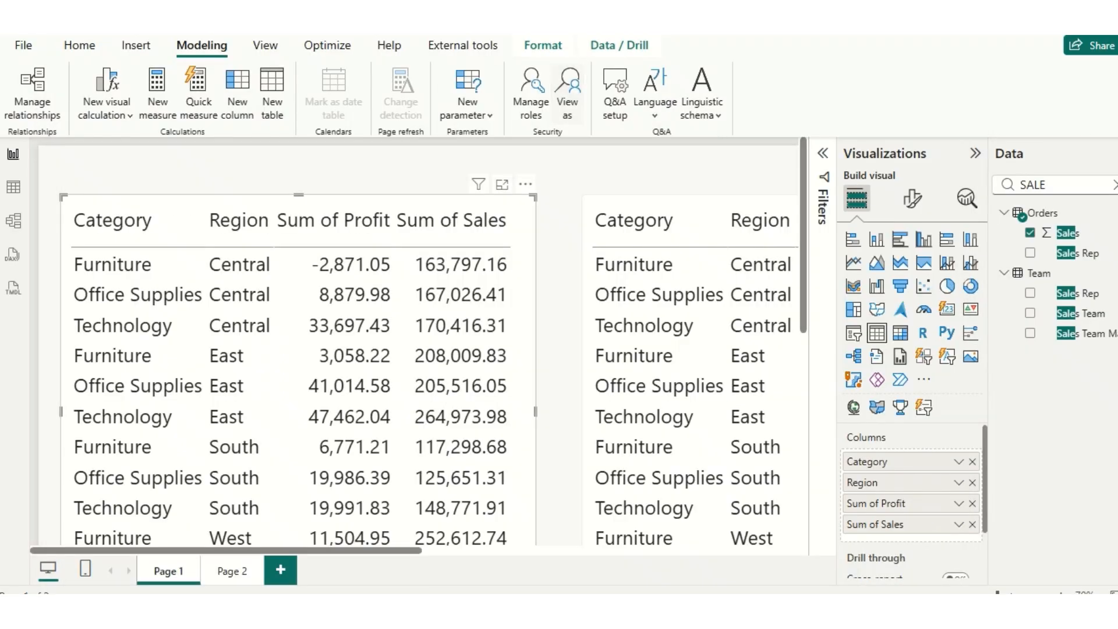
{"action": "left_click", "coordinate": [567, 102]}
{"action": "left_click", "coordinate": [433, 275]}
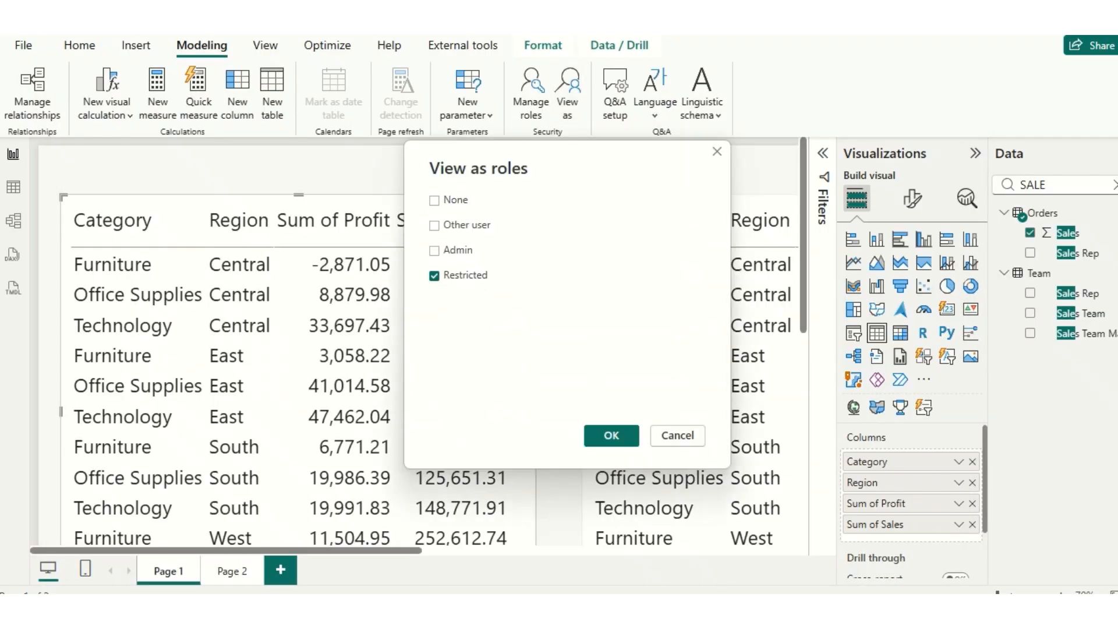
{"action": "left_click", "coordinate": [611, 436]}
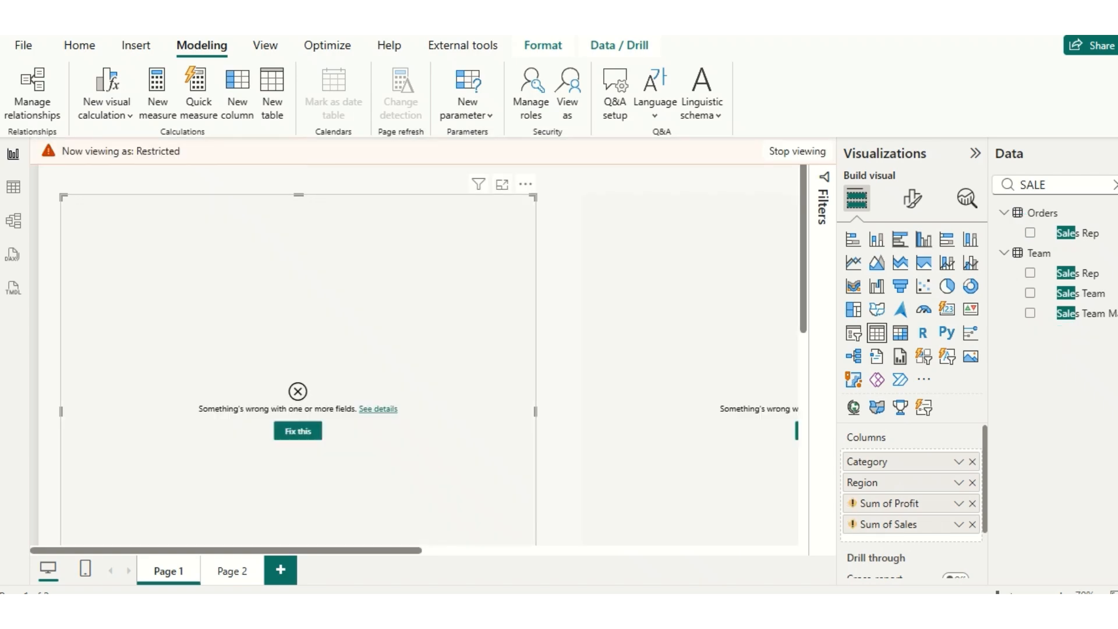
{"action": "mouse_move", "coordinate": [889, 504]}
{"action": "left_click", "coordinate": [797, 151]}
- Switch to Tabular Editor, set the entire Orders table's Object Level Security to None for the Restricted role and save the model
{"action": "mouse_move", "coordinate": [772, 608]}
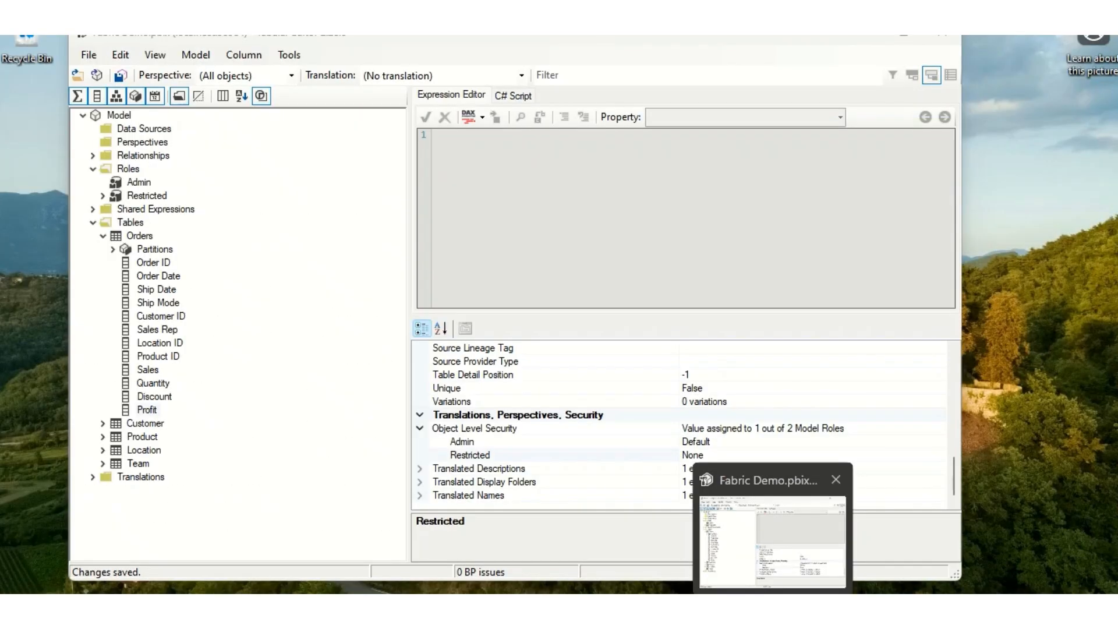
{"action": "left_click", "coordinate": [772, 542]}
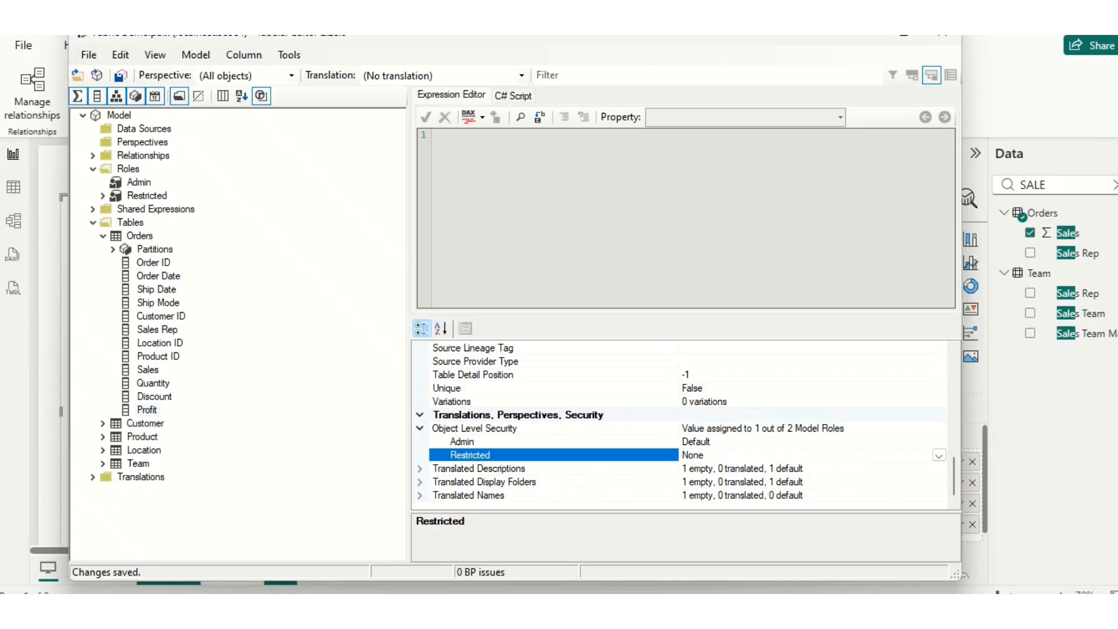
{"action": "left_click", "coordinate": [140, 236]}
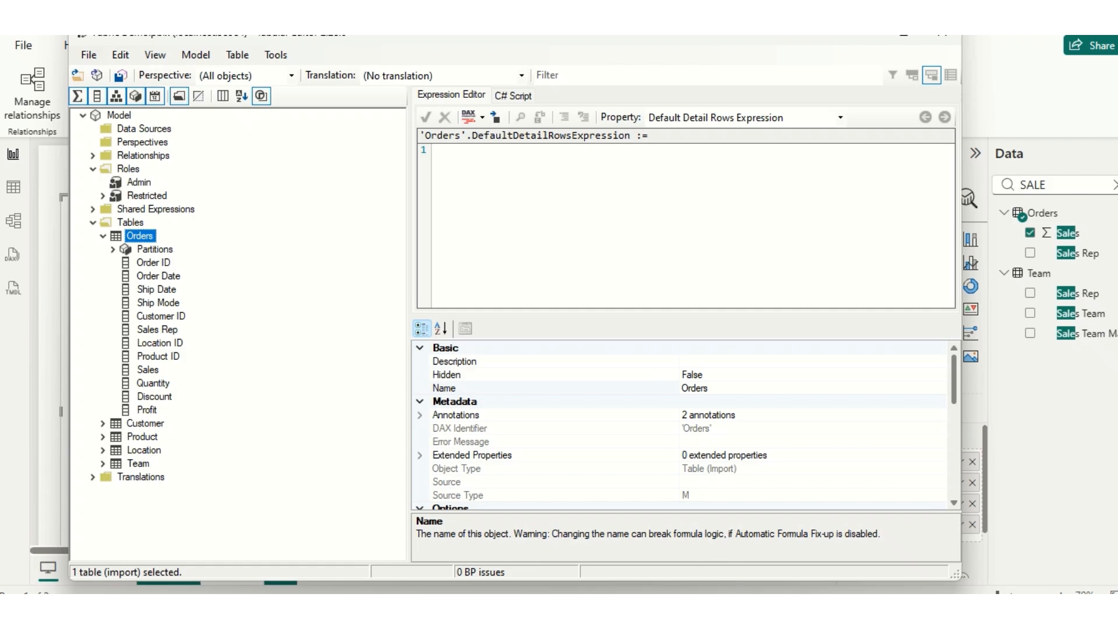
{"action": "scroll", "coordinate": [681, 425], "scroll_direction": "down", "scroll_amount": 6}
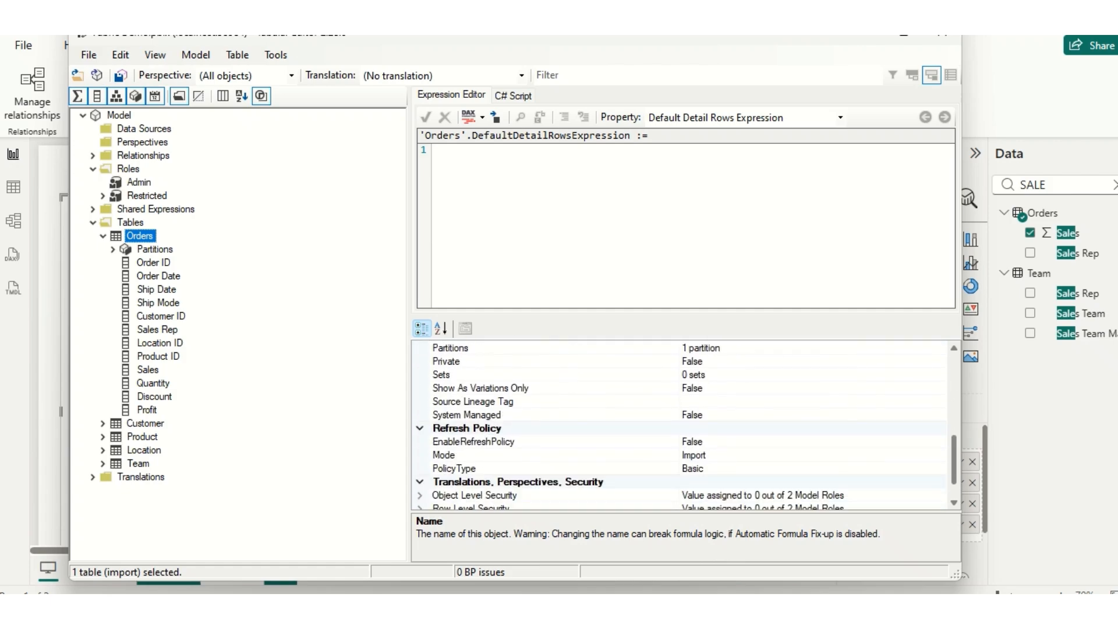
{"action": "scroll", "coordinate": [682, 425], "scroll_direction": "down", "scroll_amount": 1}
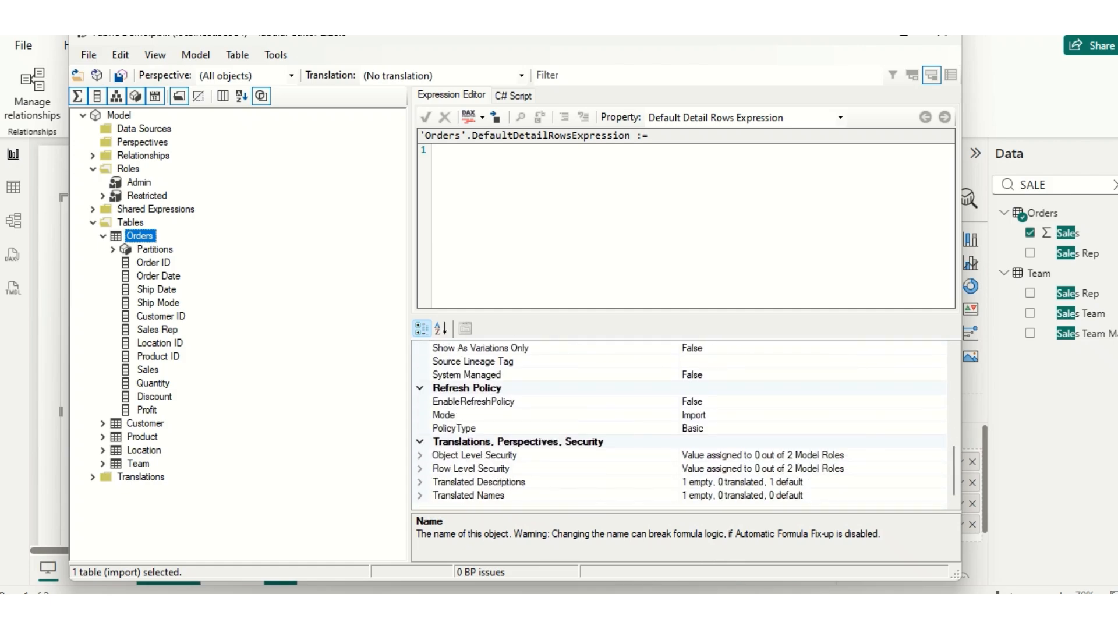
{"action": "left_click", "coordinate": [419, 455]}
{"action": "left_click", "coordinate": [469, 482]}
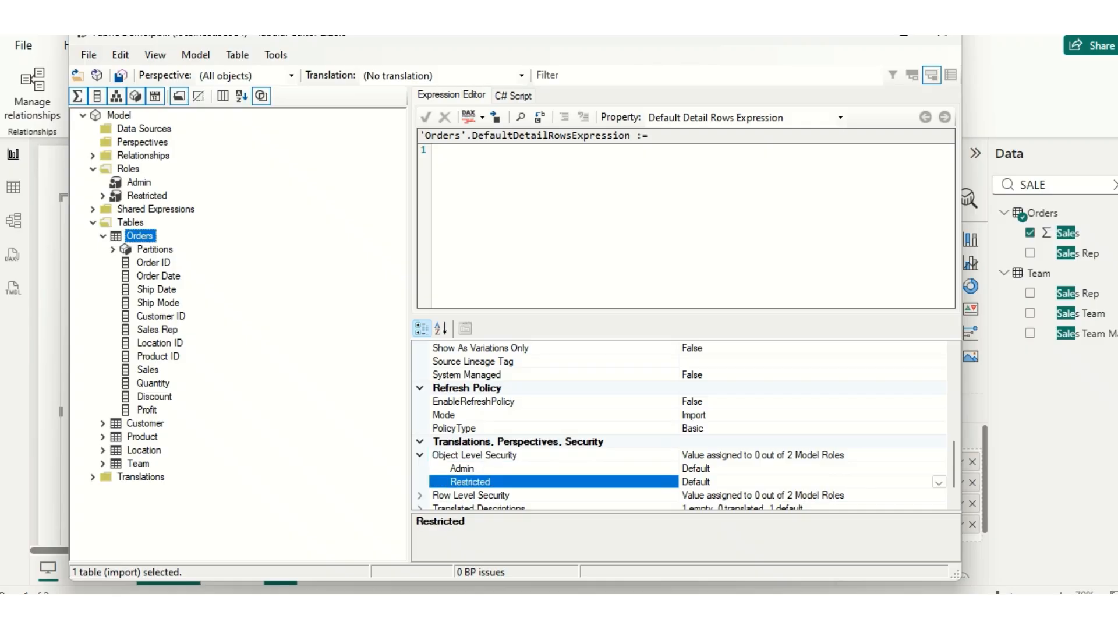
{"action": "left_click", "coordinate": [939, 482]}
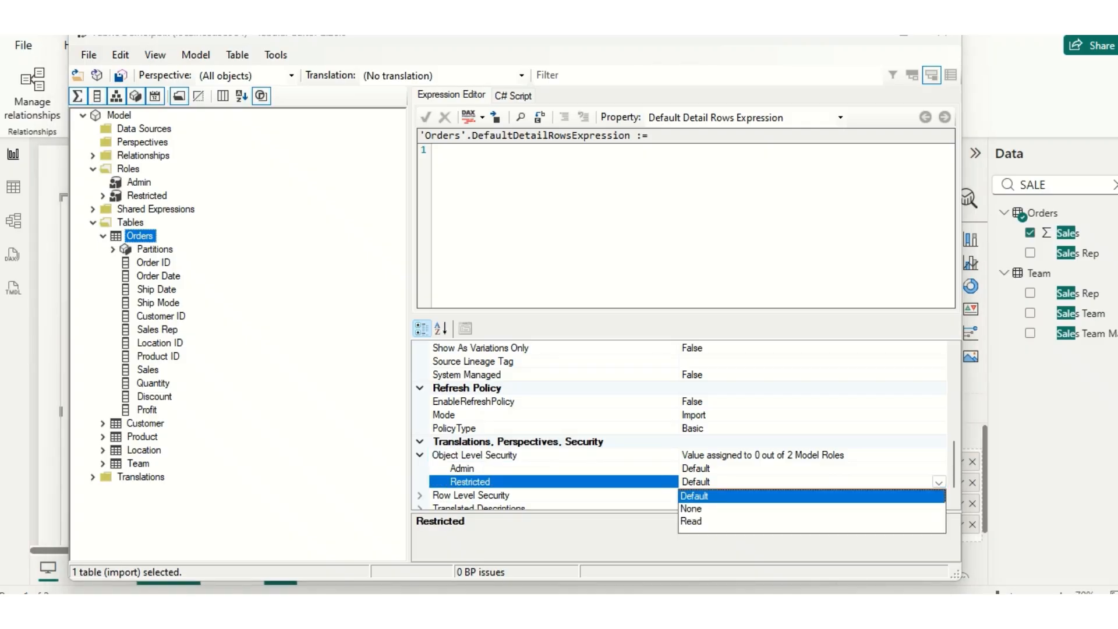
{"action": "left_click", "coordinate": [691, 509]}
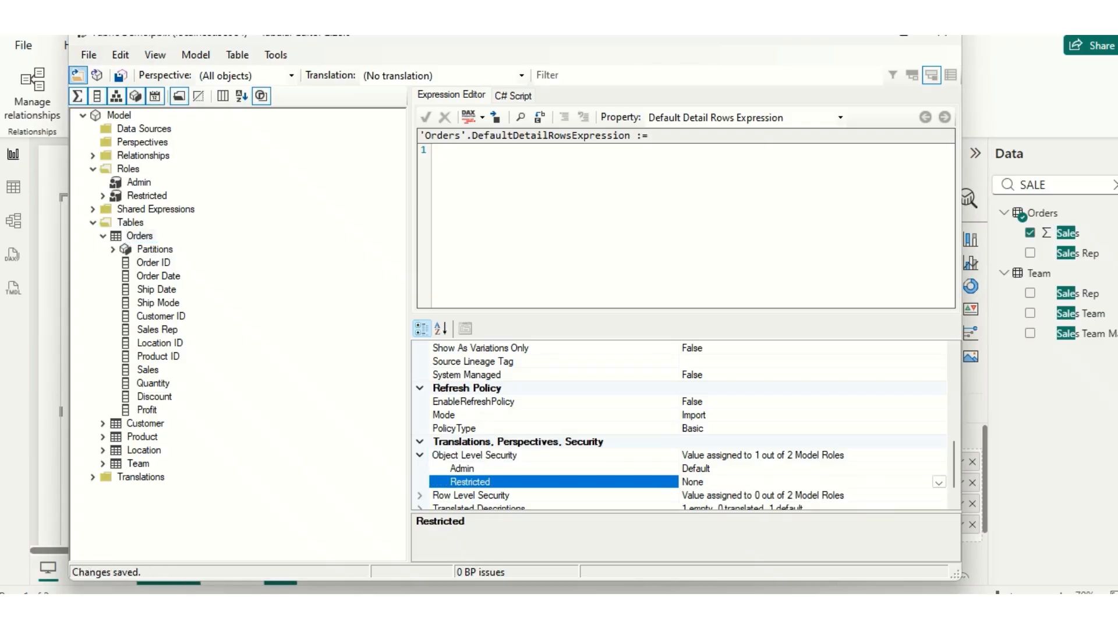
{"action": "left_click", "coordinate": [89, 55]}
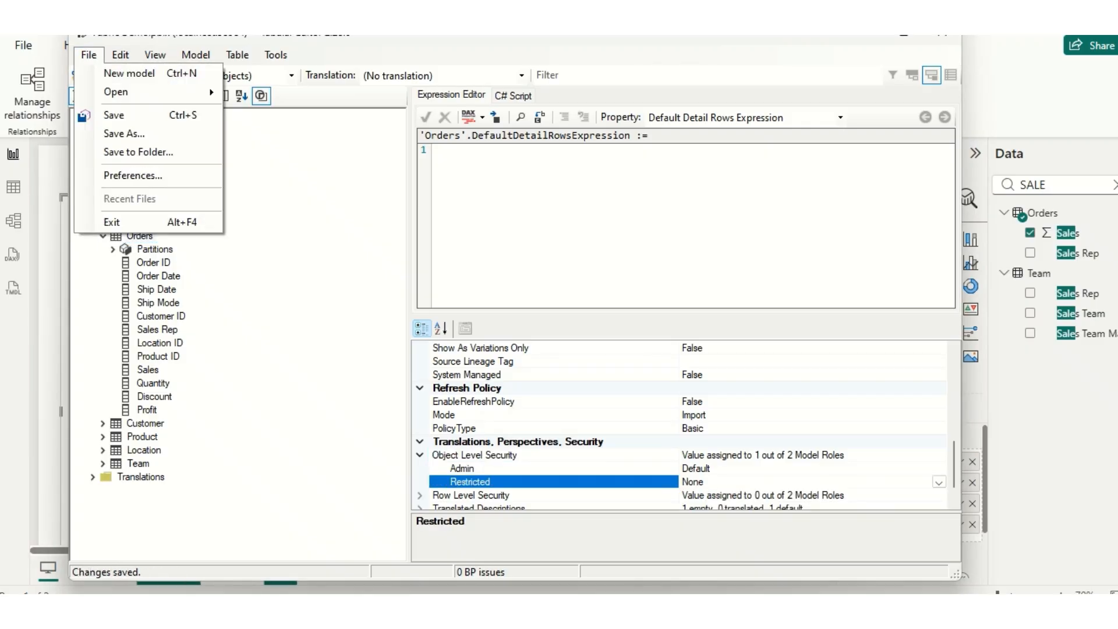
{"action": "left_click", "coordinate": [113, 115]}
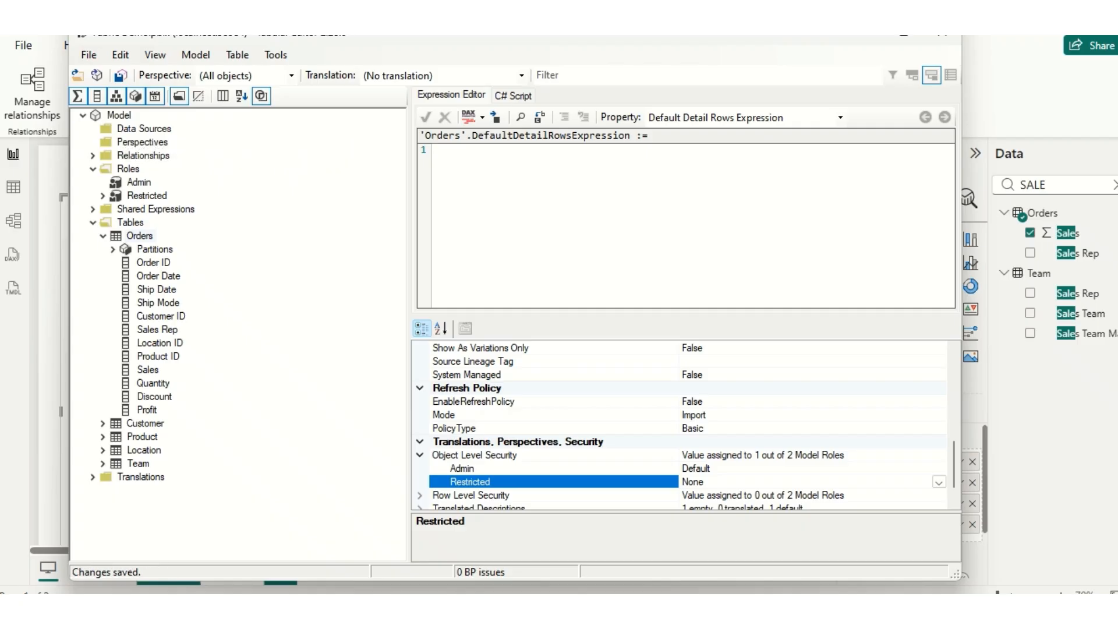
- Return to the Fabric Demo report, clear the field search, view as Restricted to check the Orders table's access, and stop viewing
{"action": "mouse_move", "coordinate": [735, 610]}
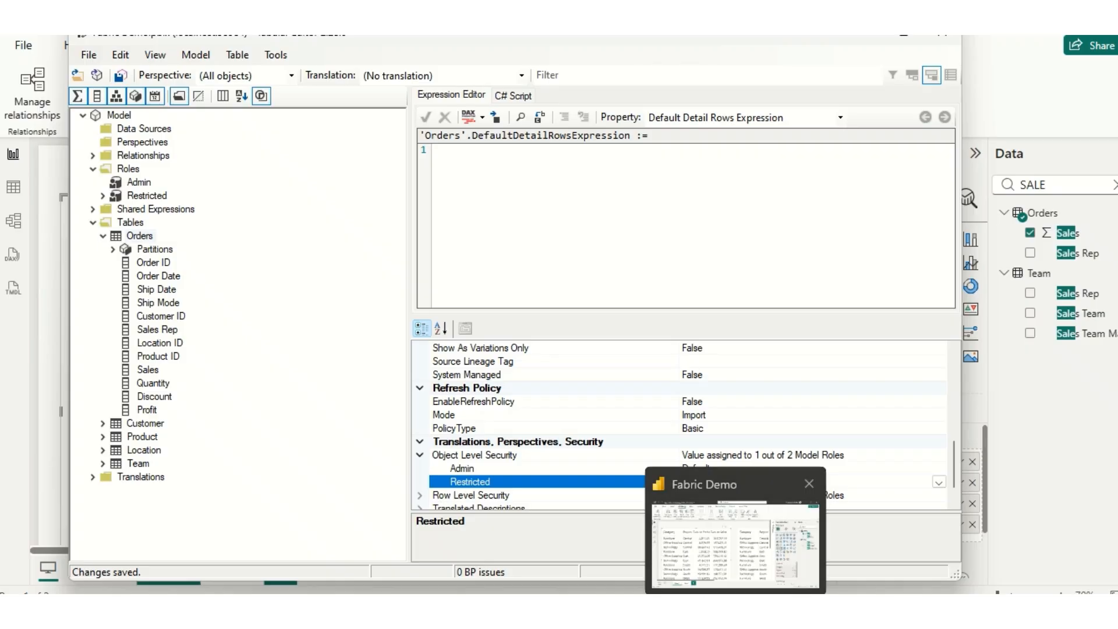
{"action": "left_click", "coordinate": [777, 562]}
{"action": "left_click", "coordinate": [1114, 185]}
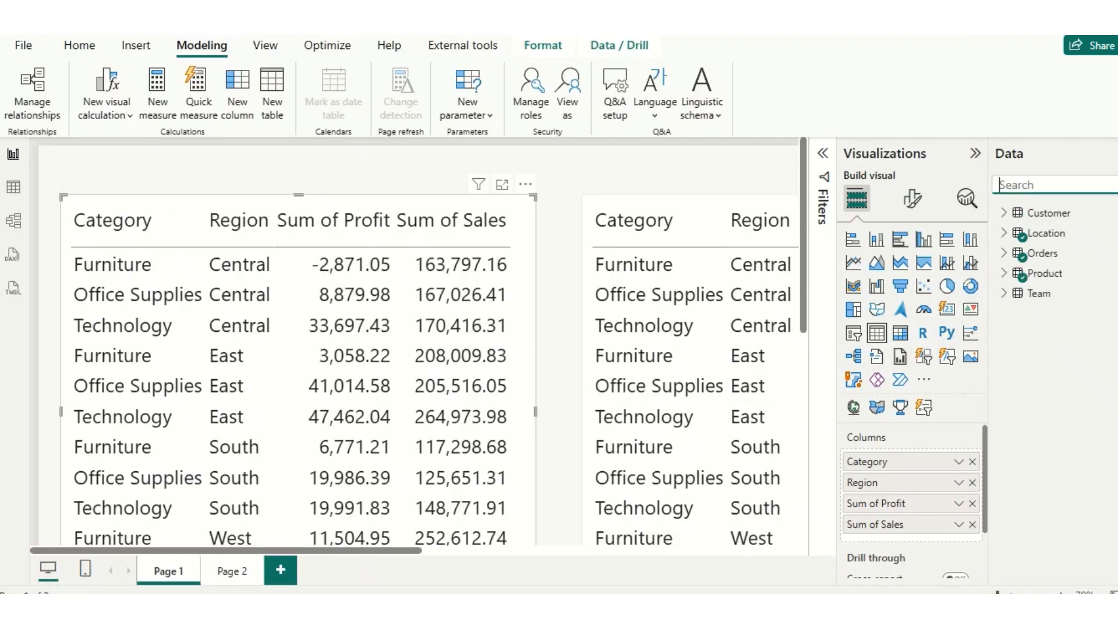
{"action": "left_click", "coordinate": [567, 94]}
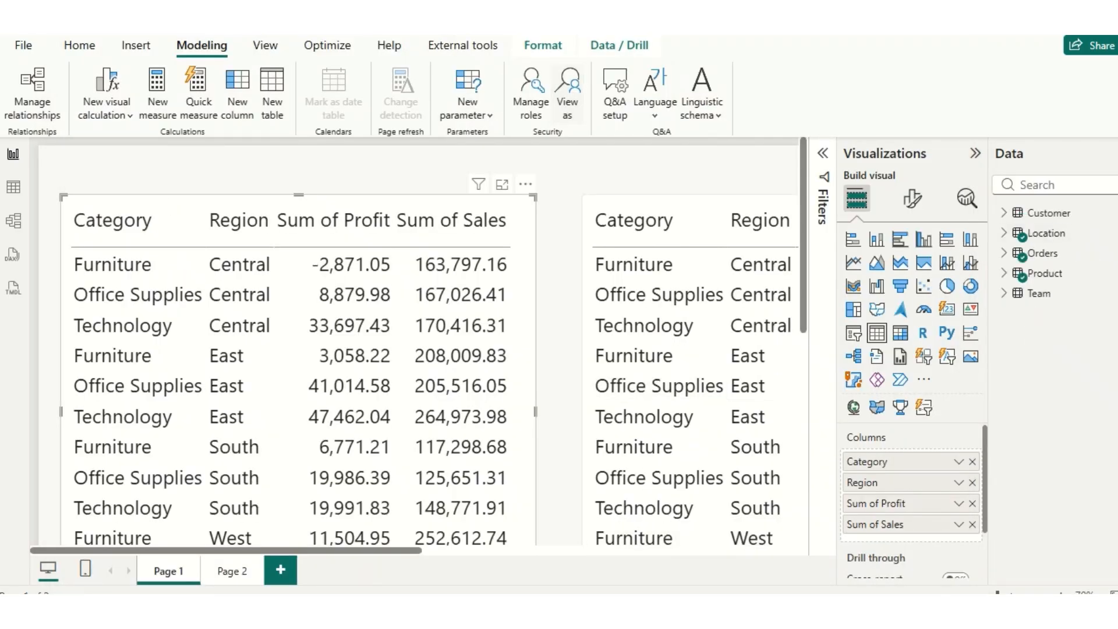
{"action": "left_click", "coordinate": [434, 276]}
{"action": "key", "text": "Return"}
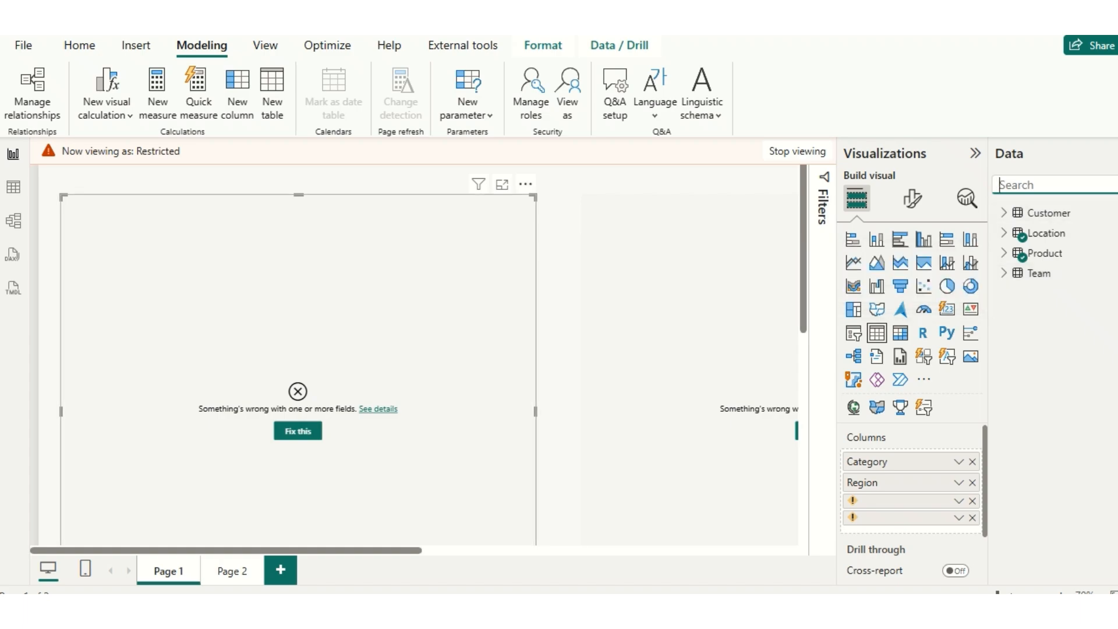
{"action": "left_click", "coordinate": [797, 151]}
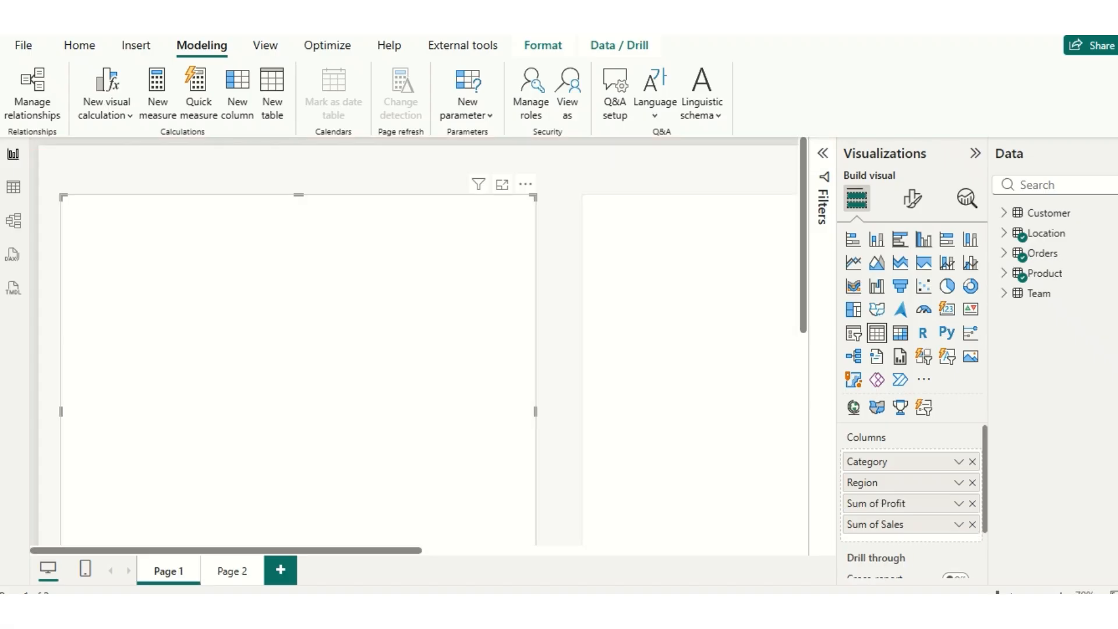
- Switch to Tabular Editor, set the Customer table's Object Level Security to None for the Restricted role and save the model
{"action": "mouse_move", "coordinate": [773, 608]}
{"action": "left_click", "coordinate": [773, 531]}
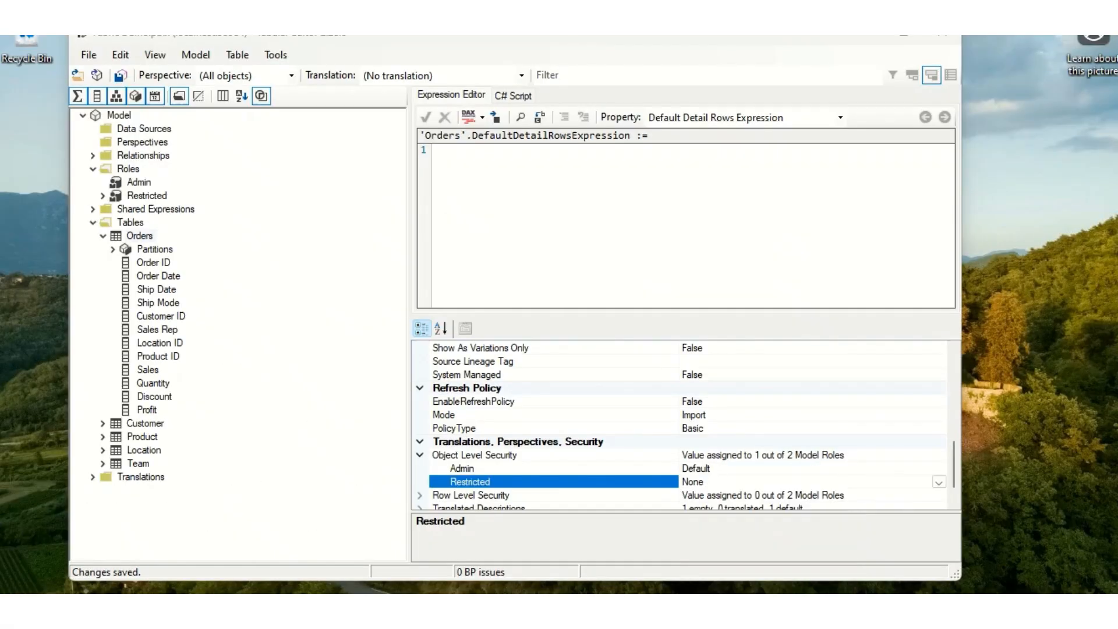
{"action": "left_click", "coordinate": [146, 423]}
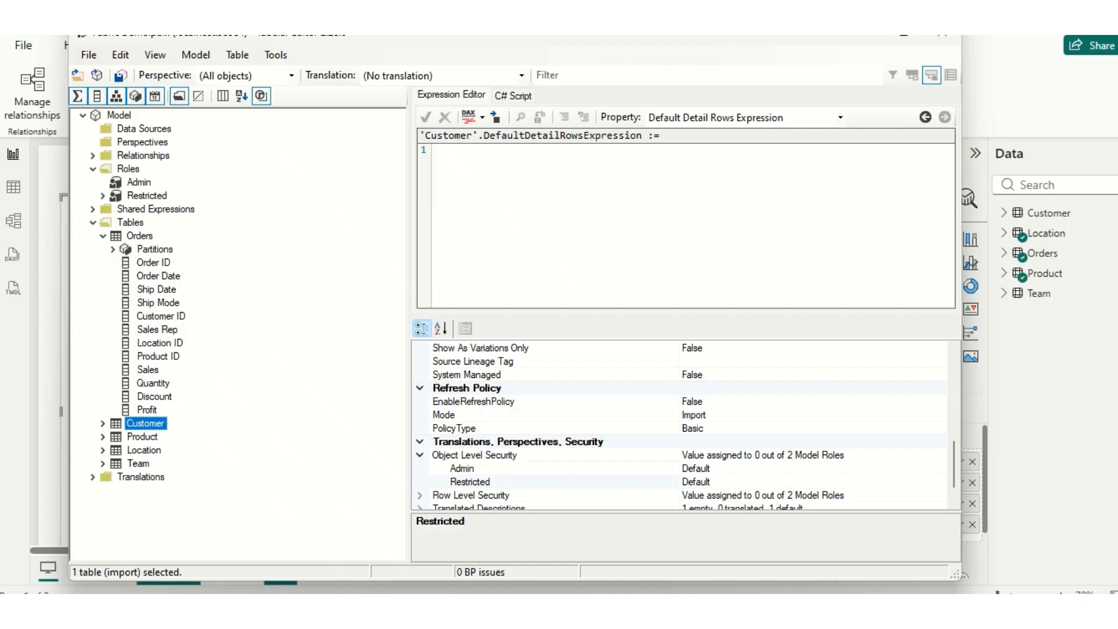
{"action": "left_click", "coordinate": [712, 482]}
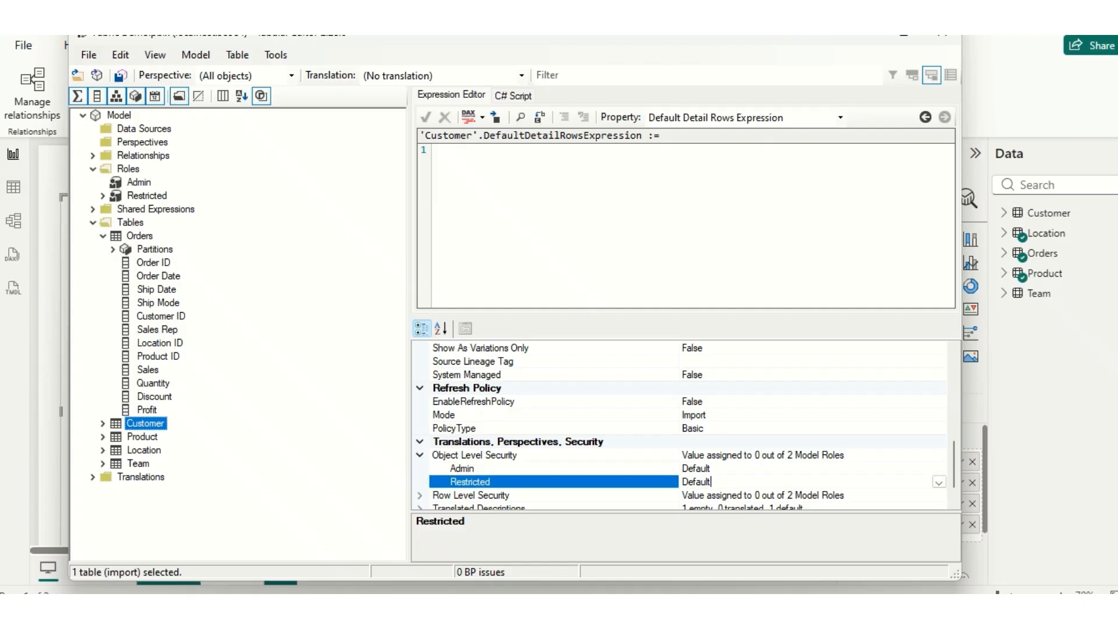
{"action": "left_click", "coordinate": [938, 481]}
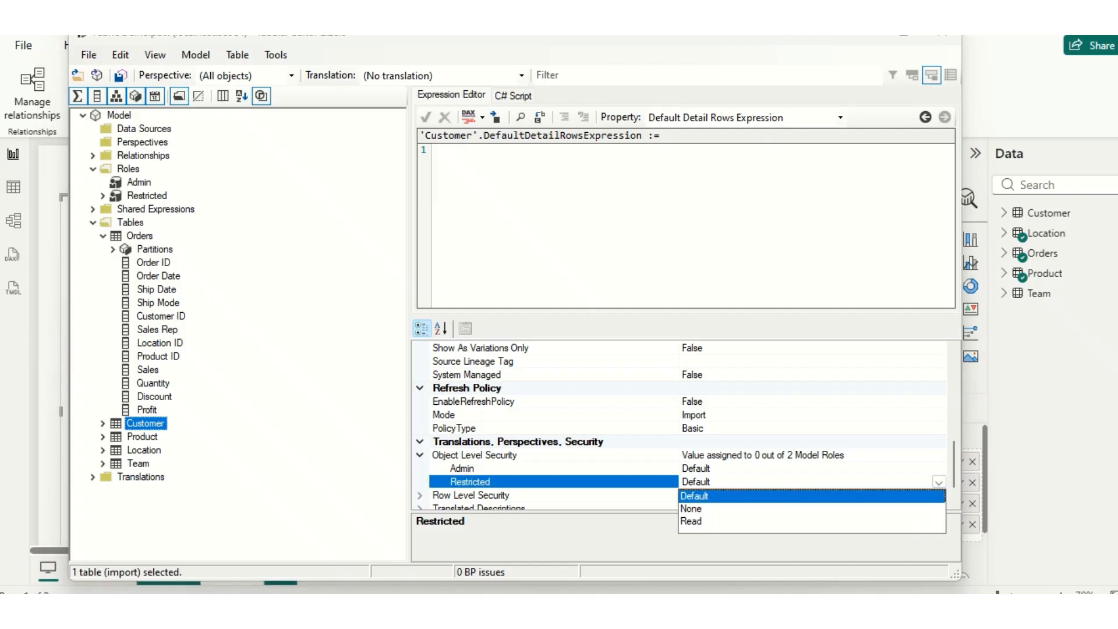
{"action": "left_click", "coordinate": [699, 508]}
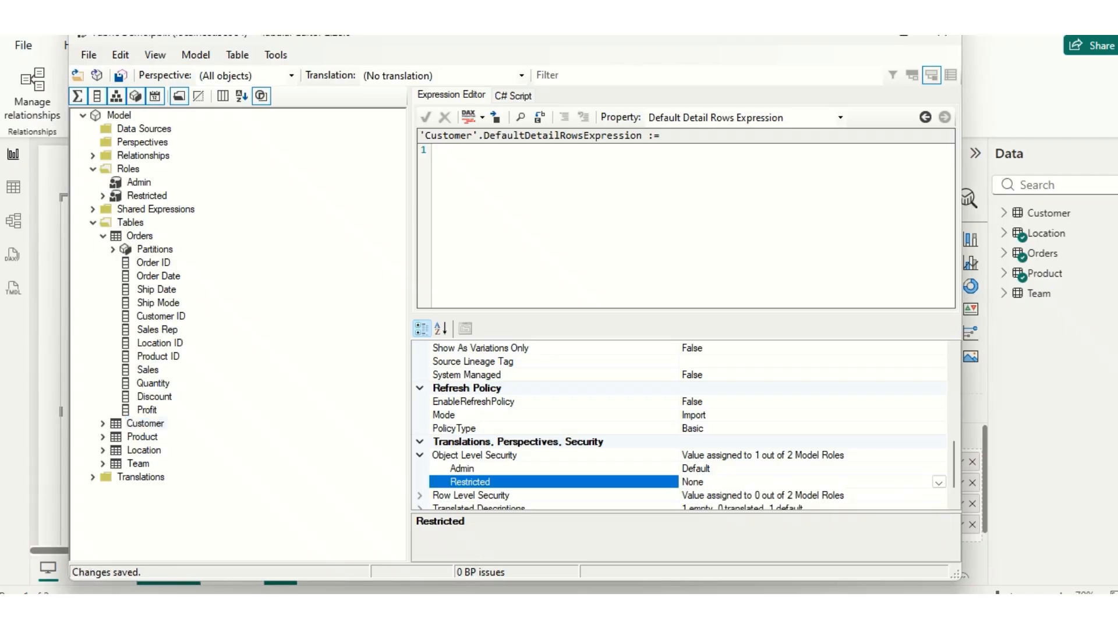
{"action": "left_click", "coordinate": [88, 54]}
{"action": "left_click", "coordinate": [119, 115]}
- Return to the Power BI report and view it as Restricted to check access to the Customer table
{"action": "mouse_move", "coordinate": [735, 606]}
{"action": "left_click", "coordinate": [721, 543]}
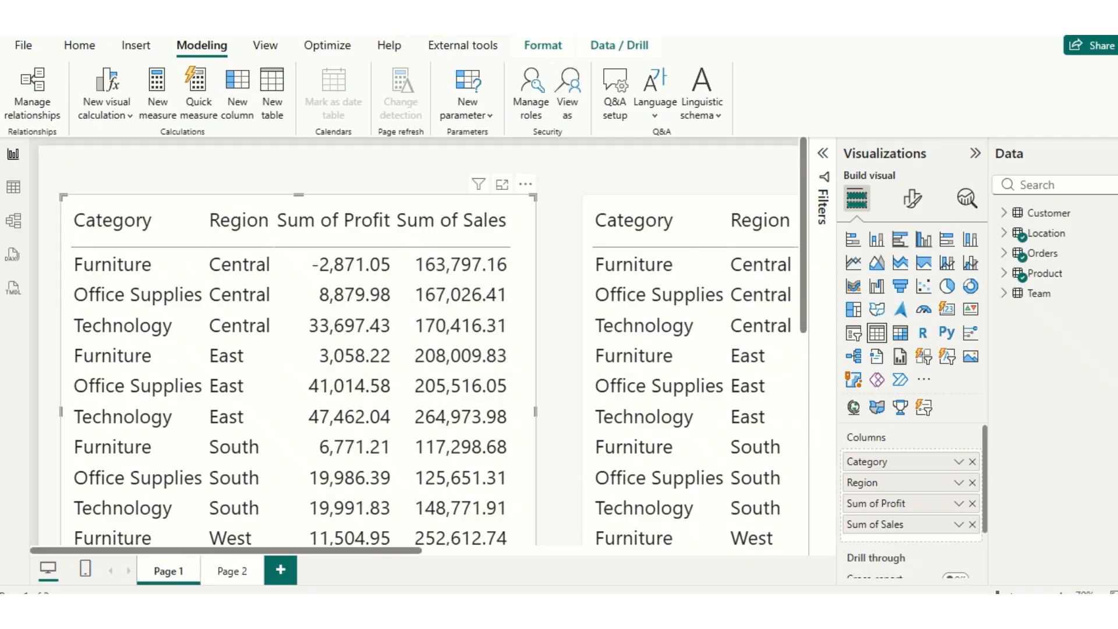
{"action": "left_click", "coordinate": [567, 93]}
{"action": "left_click", "coordinate": [434, 275]}
{"action": "left_click", "coordinate": [611, 435]}
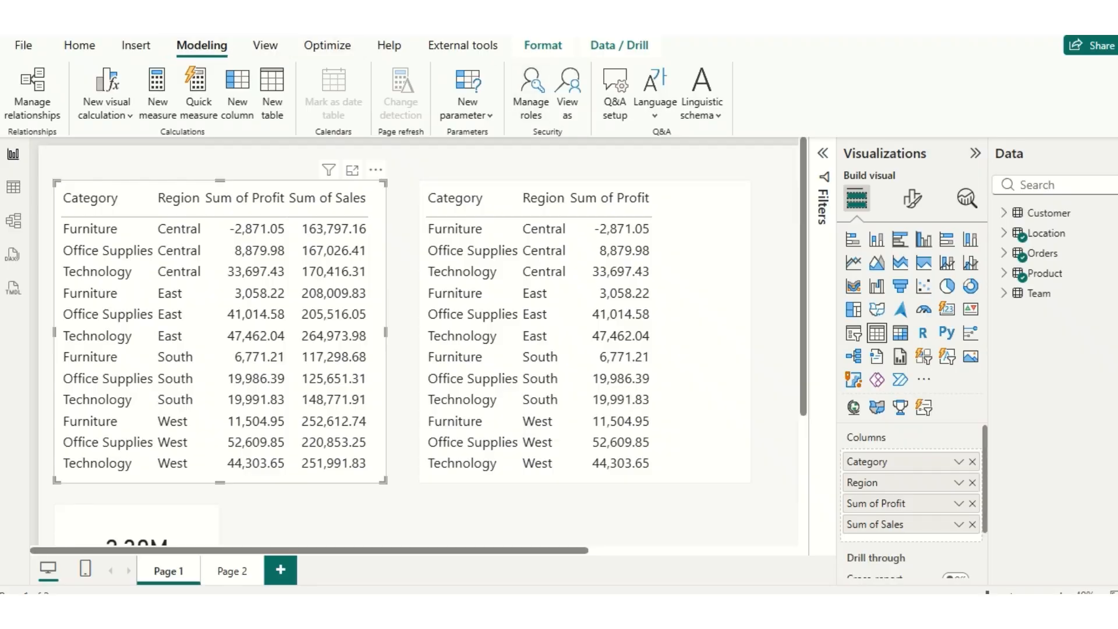
- Replace the Admin and Restricted security roles with new roles TMDLAdmin and TMDLUser, save, and check which roles can be viewed as
{"action": "left_click", "coordinate": [530, 93]}
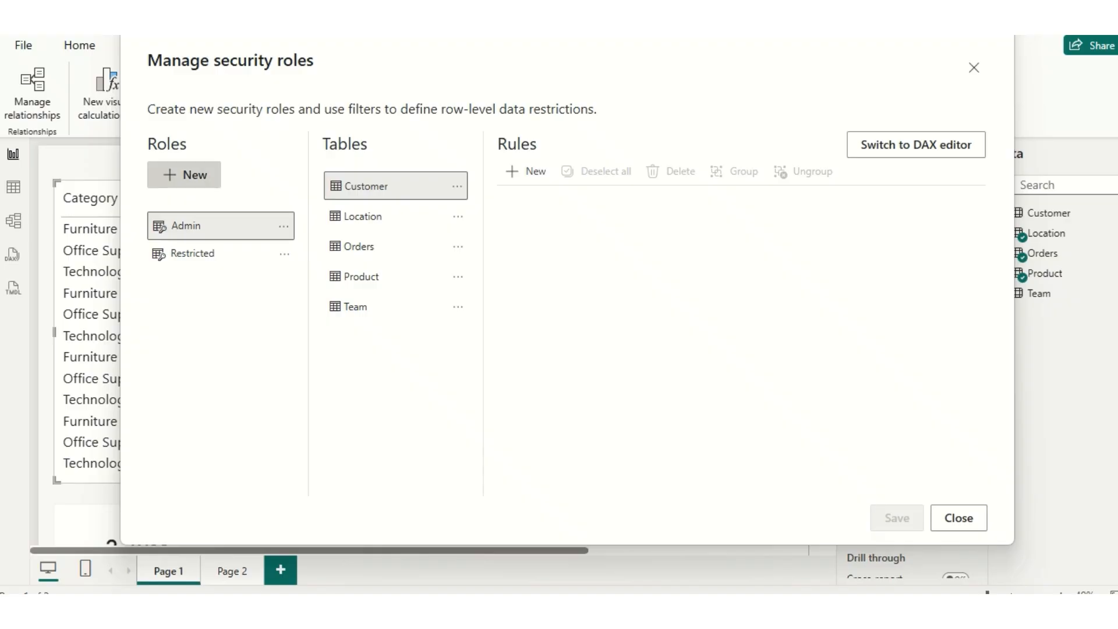
{"action": "left_click", "coordinate": [184, 174]}
{"action": "double_click", "coordinate": [189, 280]}
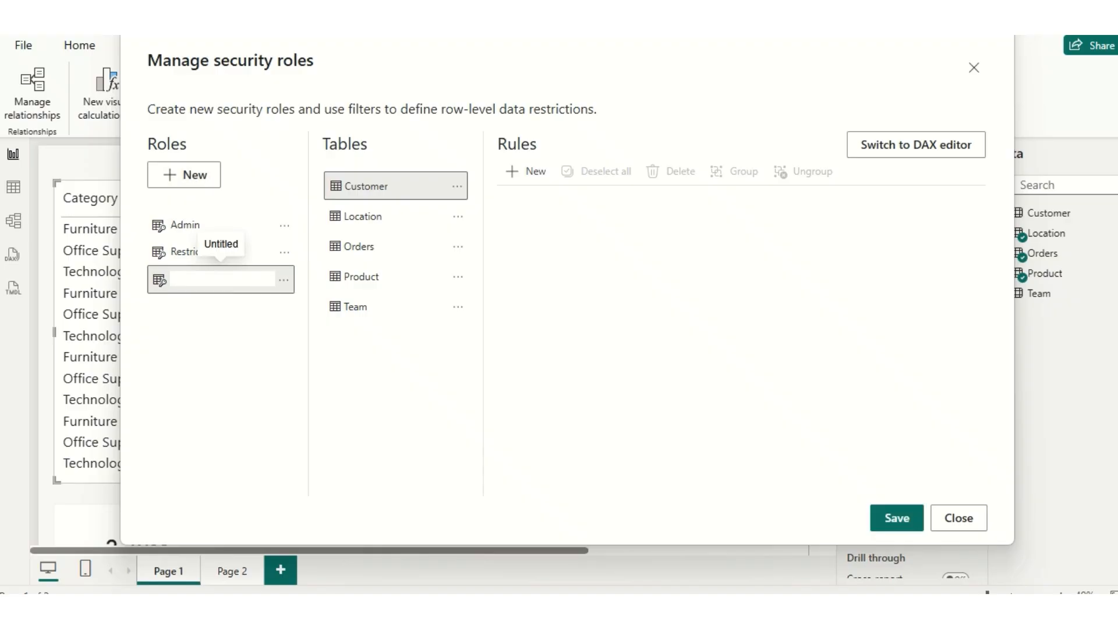
{"action": "type", "text": "TMDLAdmin"}
{"action": "key", "text": "Return"}
{"action": "left_click", "coordinate": [184, 175]}
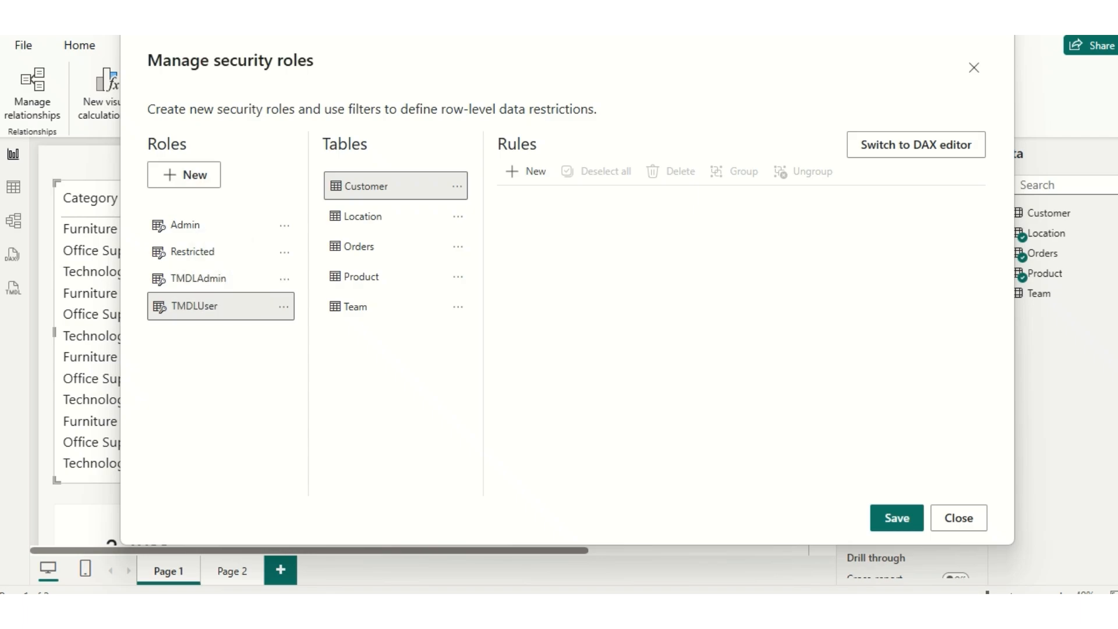
{"action": "left_click", "coordinate": [284, 226]}
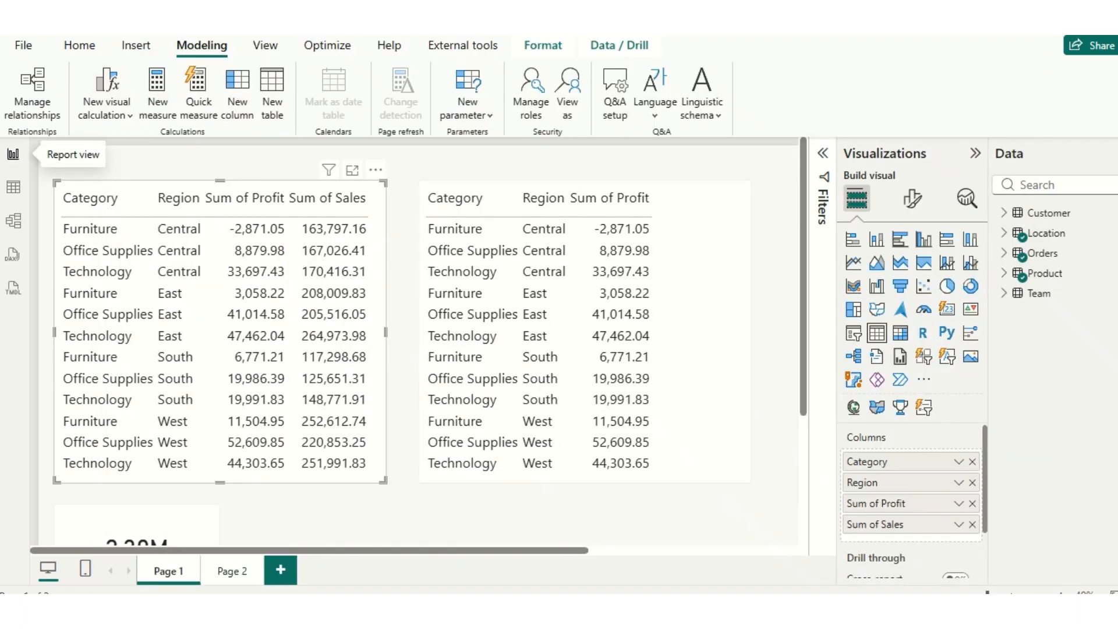
{"action": "left_click", "coordinate": [567, 93]}
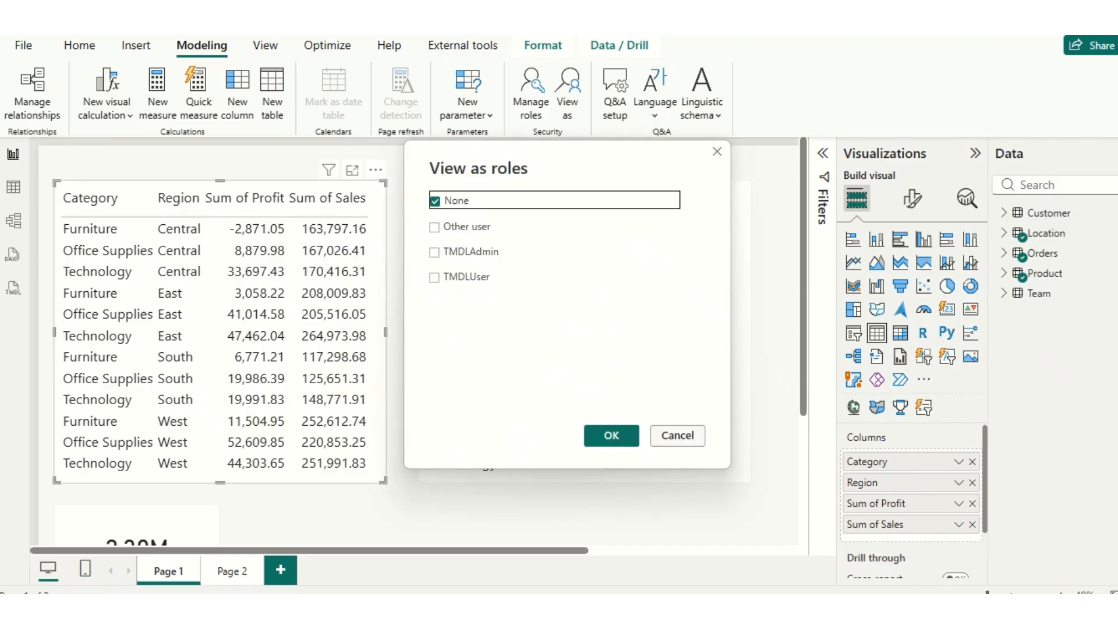
{"action": "left_click", "coordinate": [677, 434]}
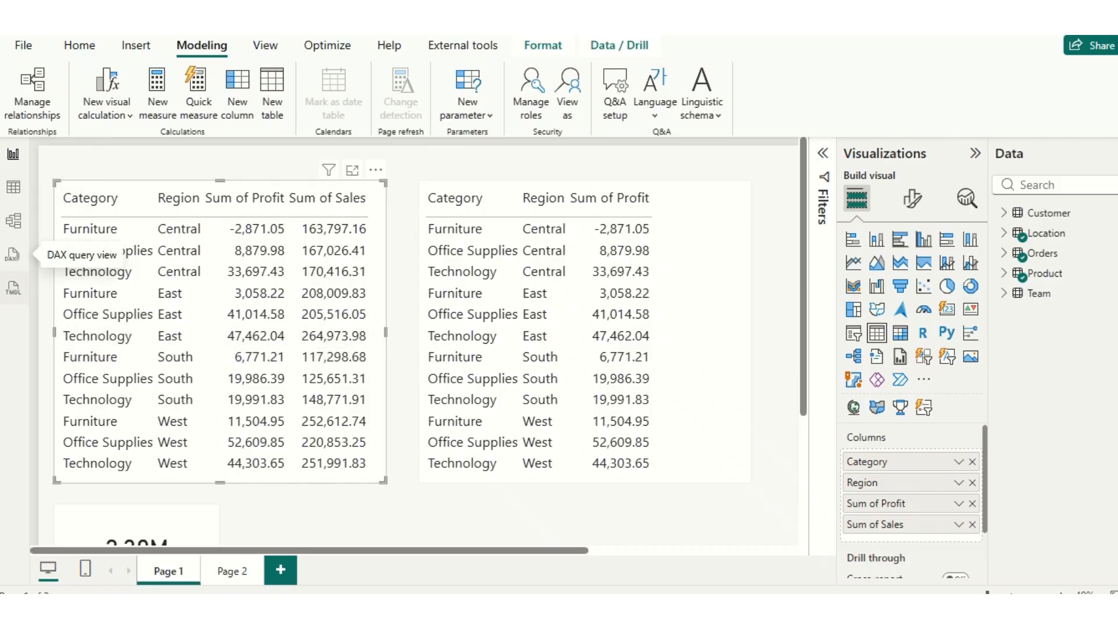
- Script the TMDLUser role in TMDL view and add a tablePermission entry for Orders below its modelPermission line
{"action": "left_click", "coordinate": [13, 288]}
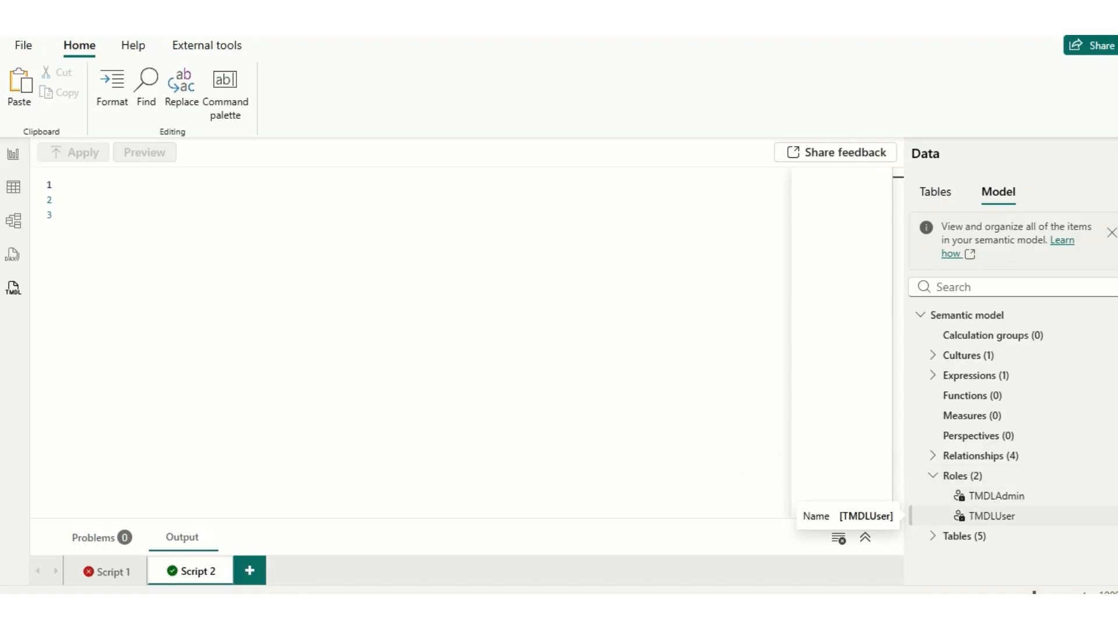
{"action": "left_click_drag", "start_coordinate": [989, 515], "coordinate": [152, 197]}
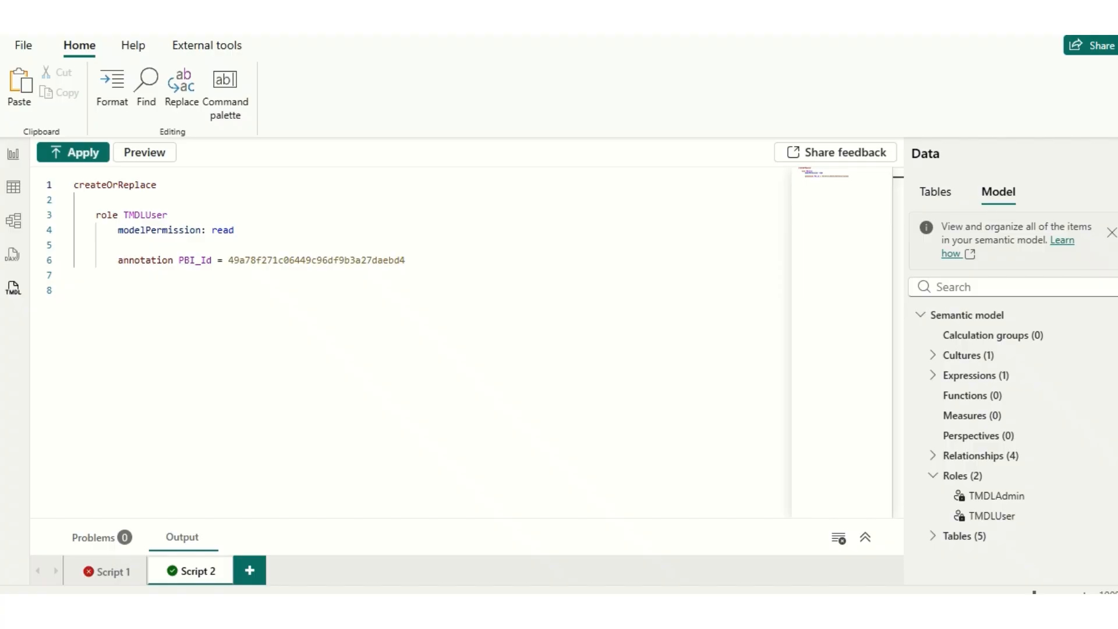
{"action": "left_click", "coordinate": [234, 230]}
{"action": "key", "text": "Return"}
{"action": "left_click", "coordinate": [180, 322]}
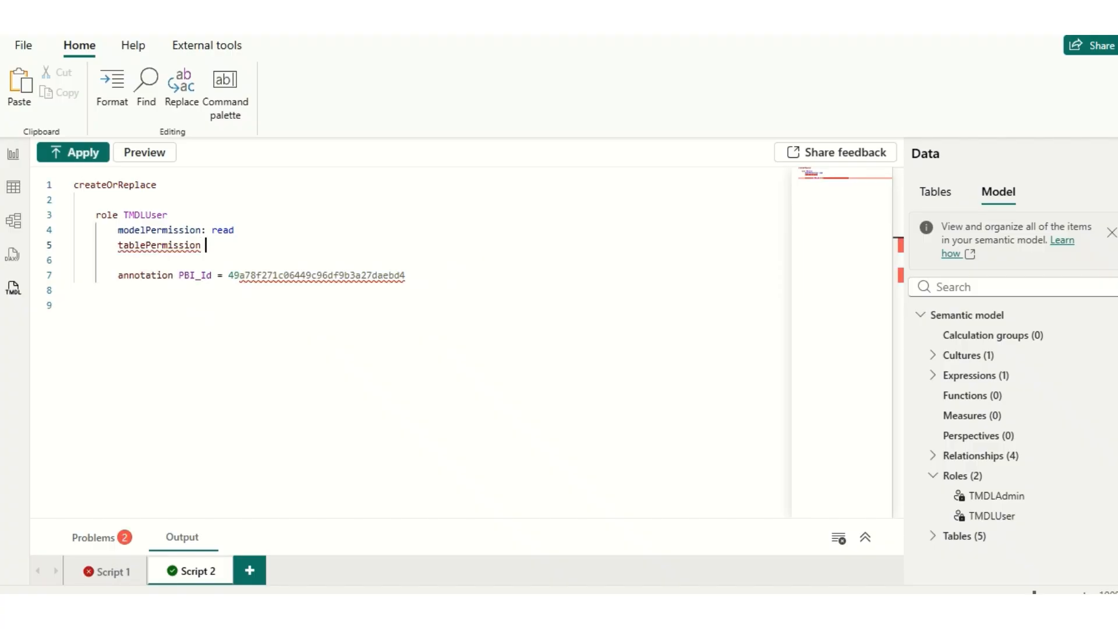
{"action": "type", "text": "Orders"}
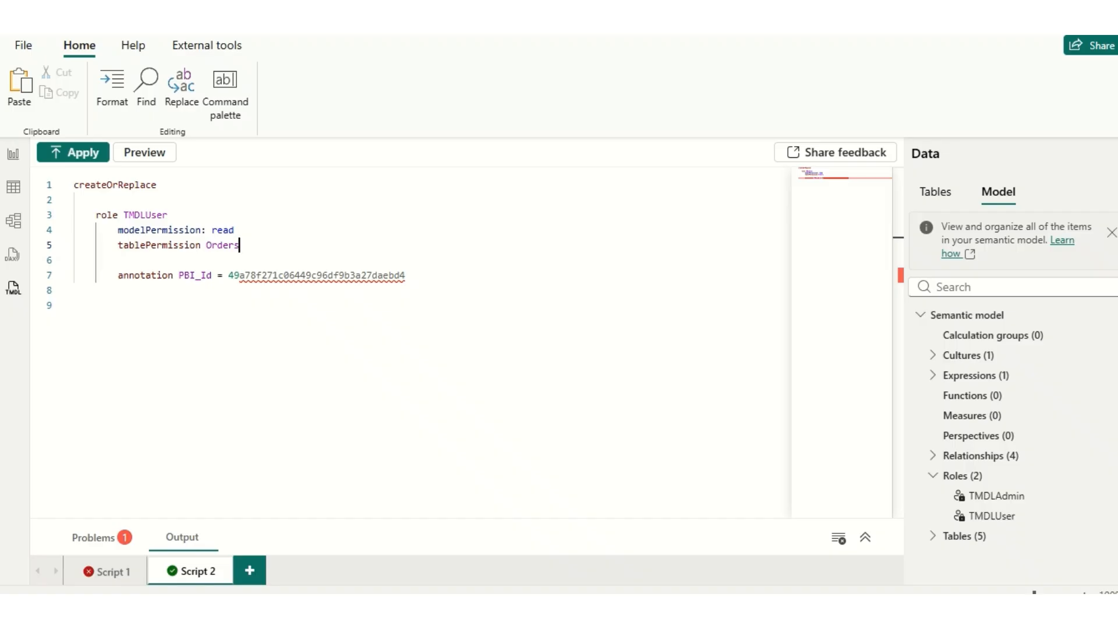
{"action": "key", "text": "Return"}
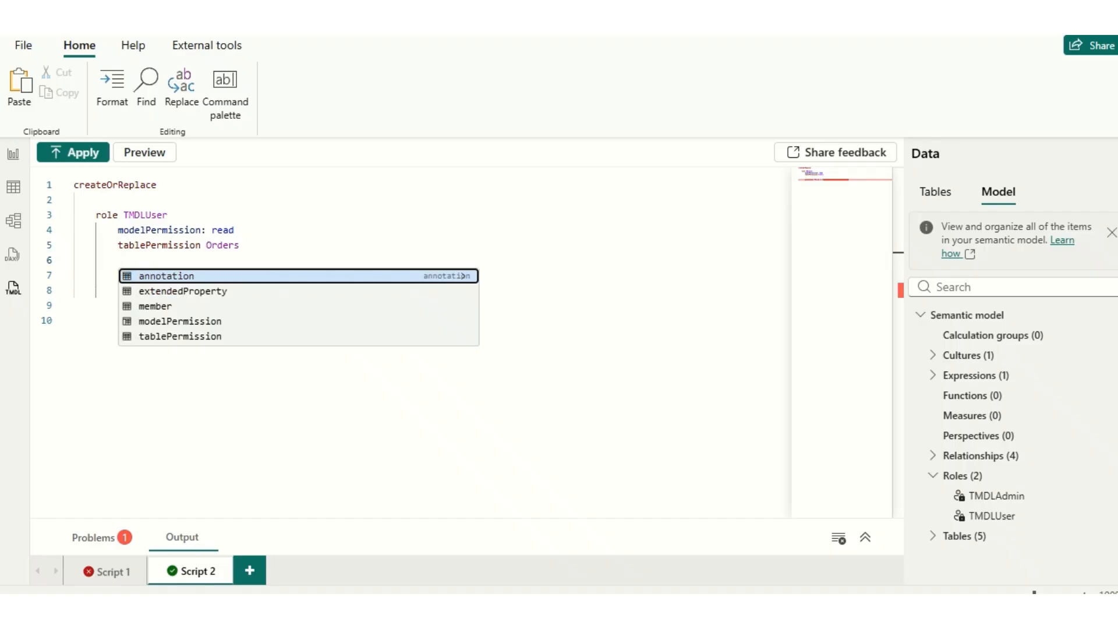
{"action": "key", "text": "Escape"}
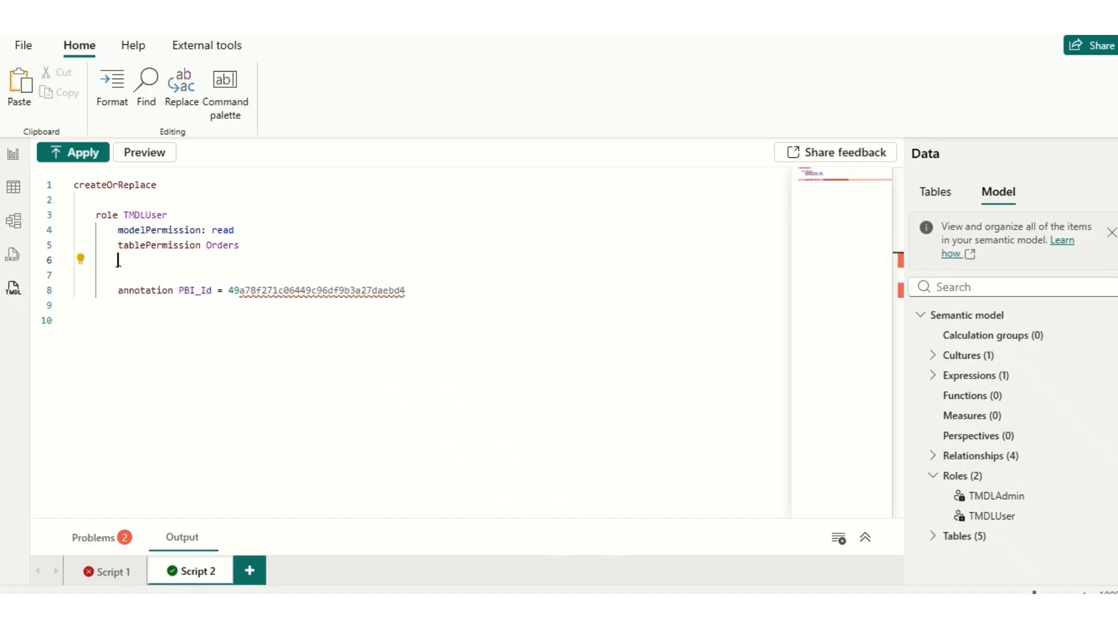
{"action": "type", "text": "col"}
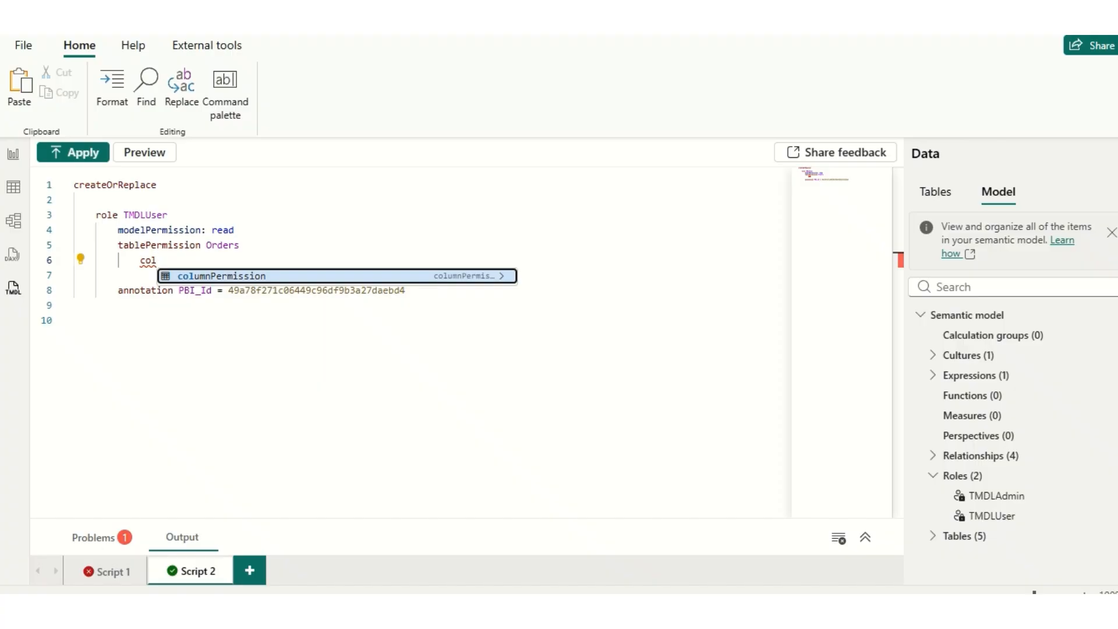
{"action": "key", "text": "BackSpace"}
{"action": "key", "text": "BackSpace"}
{"action": "key", "text": "BackSpace"}
{"action": "key", "text": "BackSpace"}
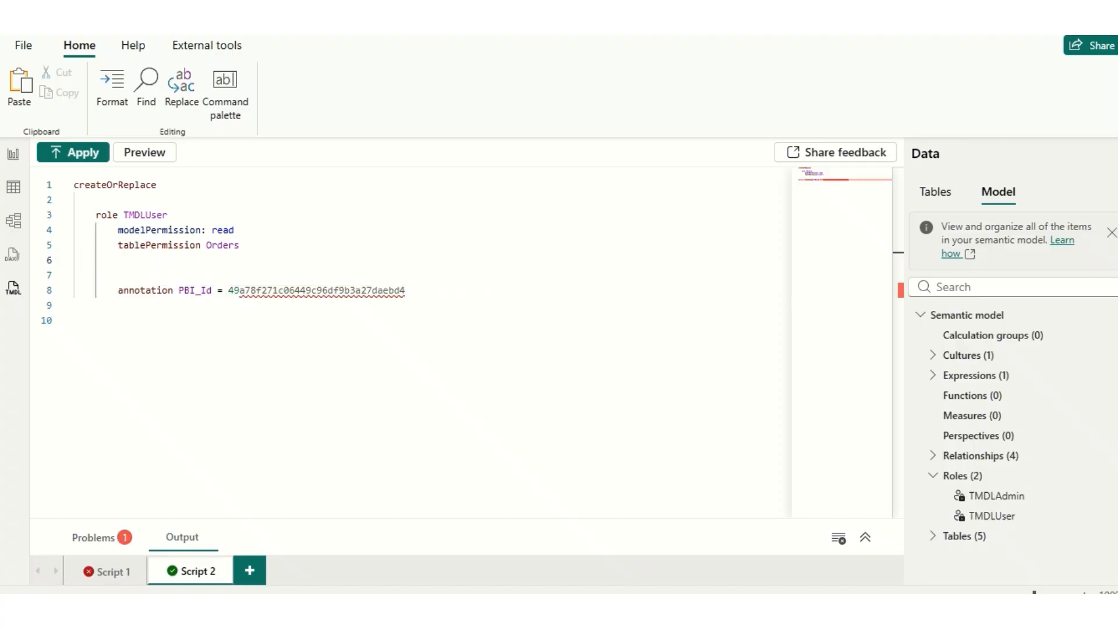
{"action": "type", "text": "column"}
{"action": "key", "text": "ctrl+shift+Left"}
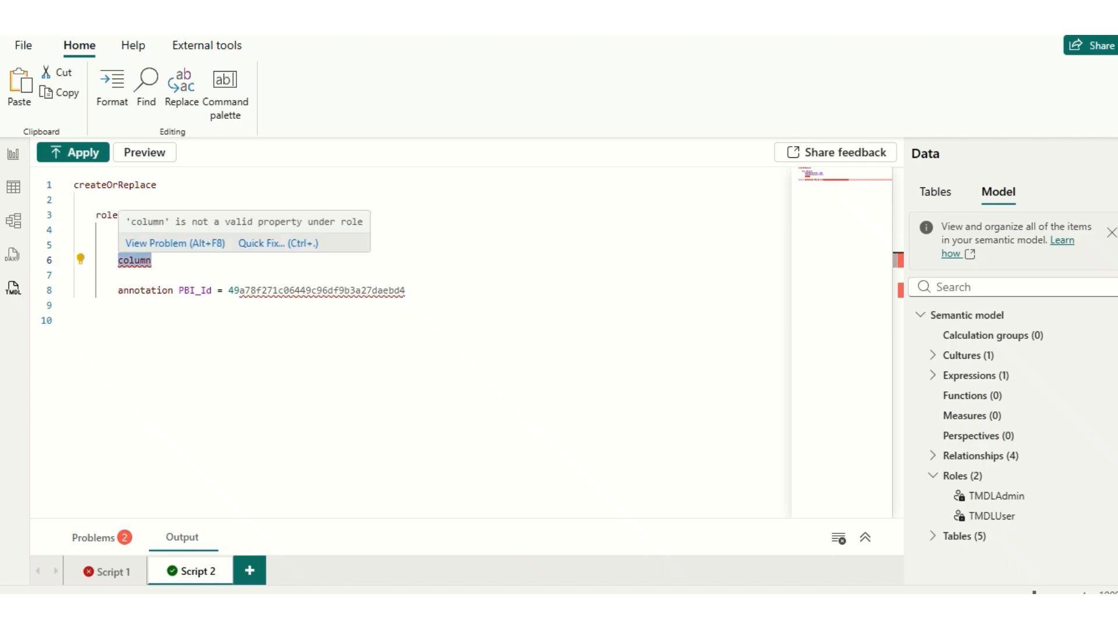
{"action": "key", "text": "BackSpace"}
{"action": "key", "text": "ctrl+space"}
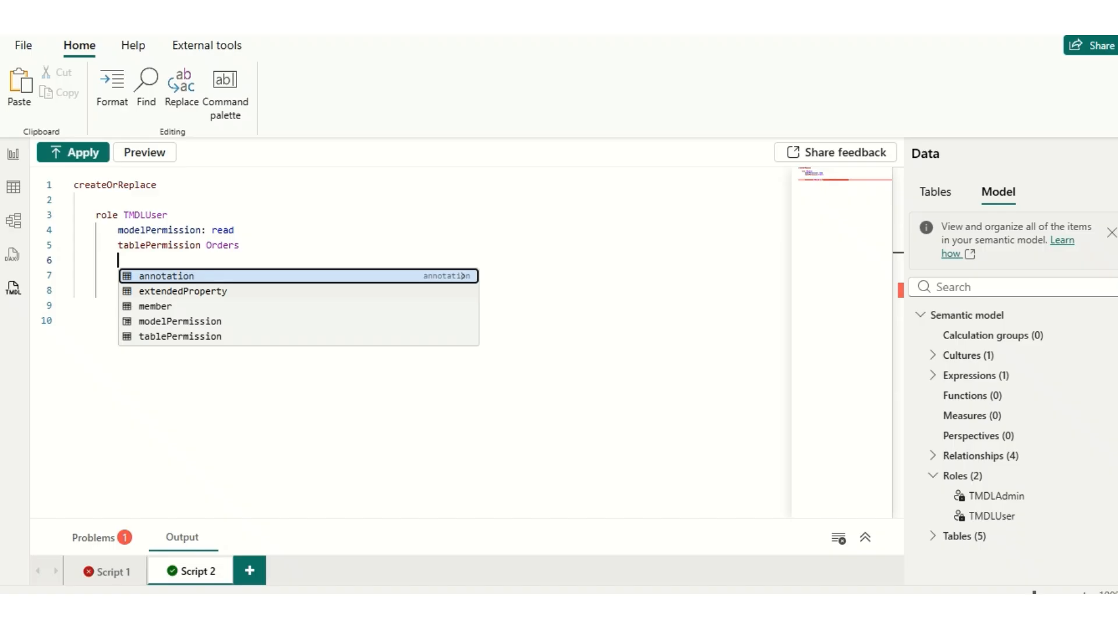
{"action": "key", "text": "Return"}
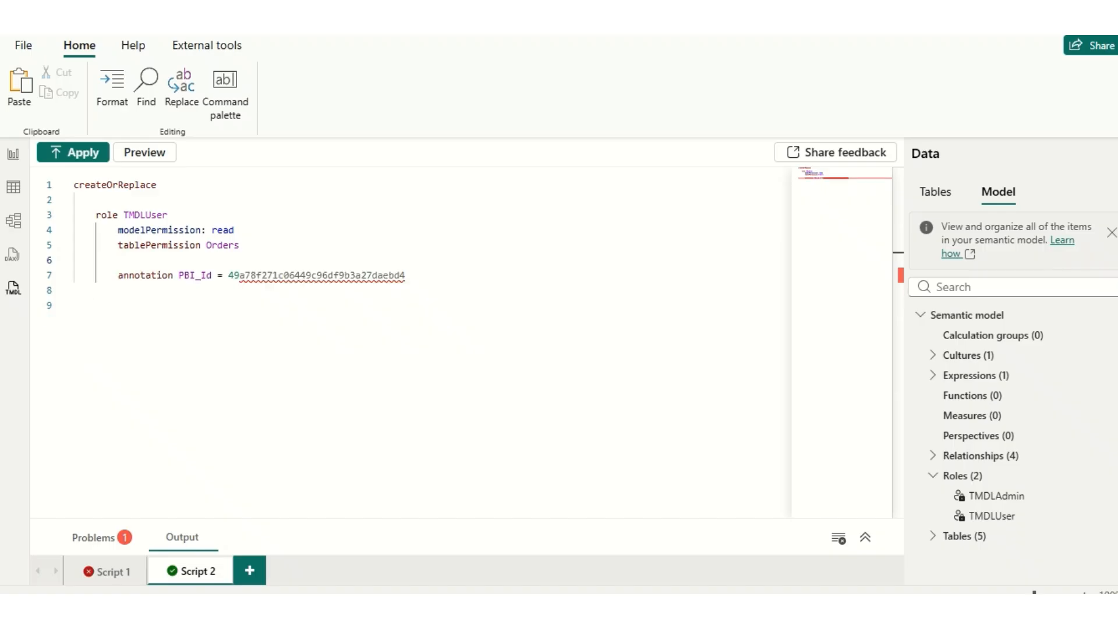
- Add "columnPermission Profit = none" under the Orders table permission of the TMDLUser role and apply the script to the model
{"action": "type", "text": "col"}
{"action": "key", "text": "Return"}
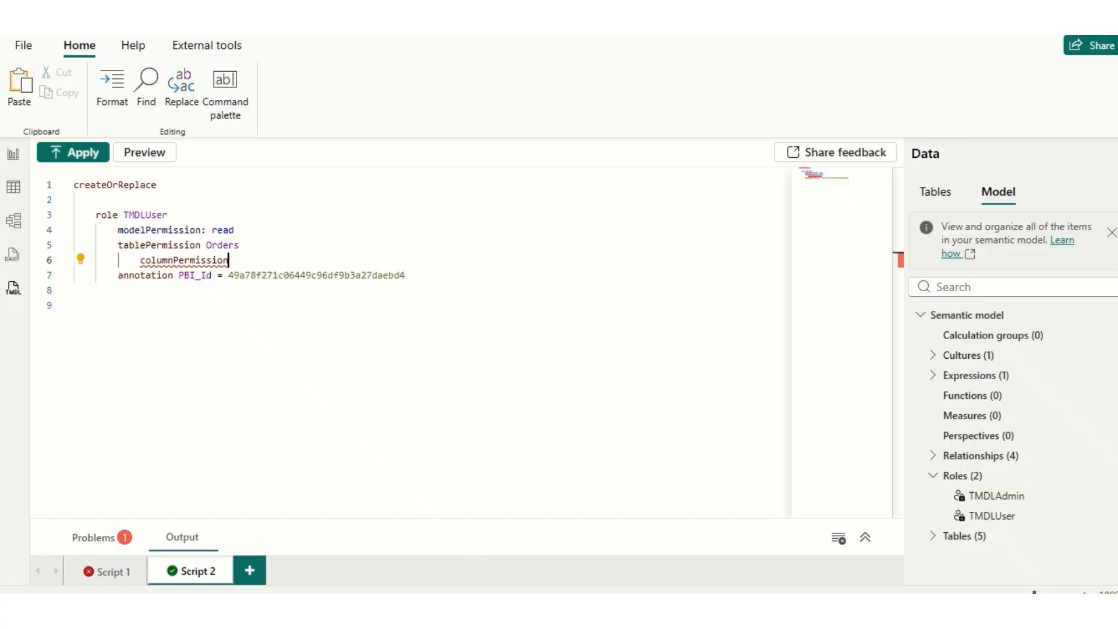
{"action": "type", "text": "Profit = non"}
{"action": "key", "text": "BackSpace"}
{"action": "key", "text": "BackSpace"}
{"action": "key", "text": "BackSpace"}
{"action": "key", "text": "ctrl+space"}
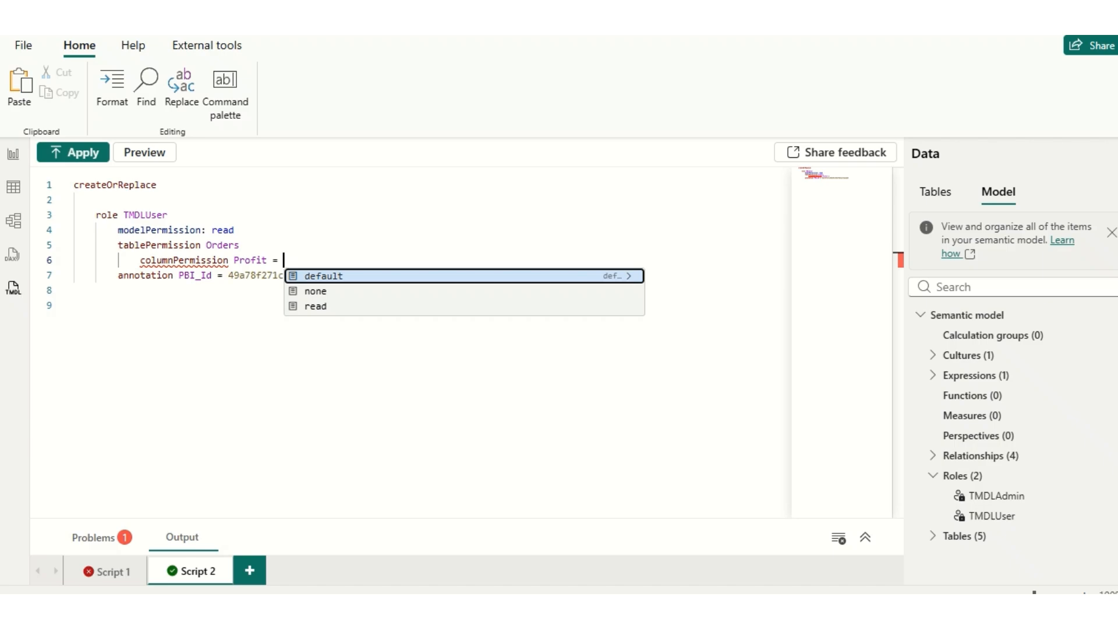
{"action": "left_click", "coordinate": [316, 291]}
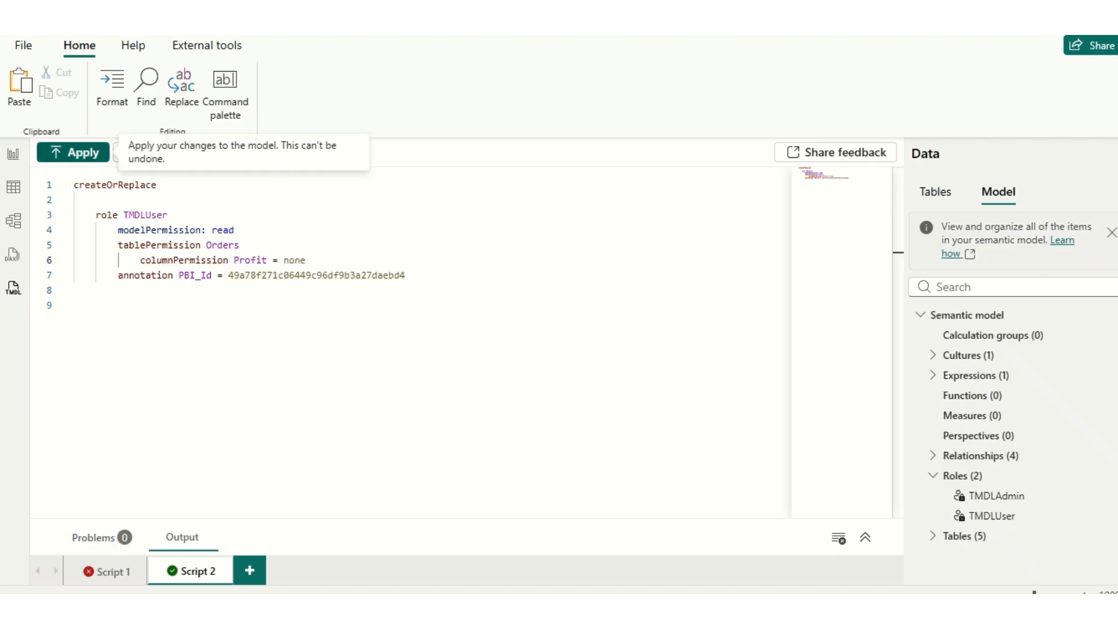
{"action": "left_click", "coordinate": [72, 152]}
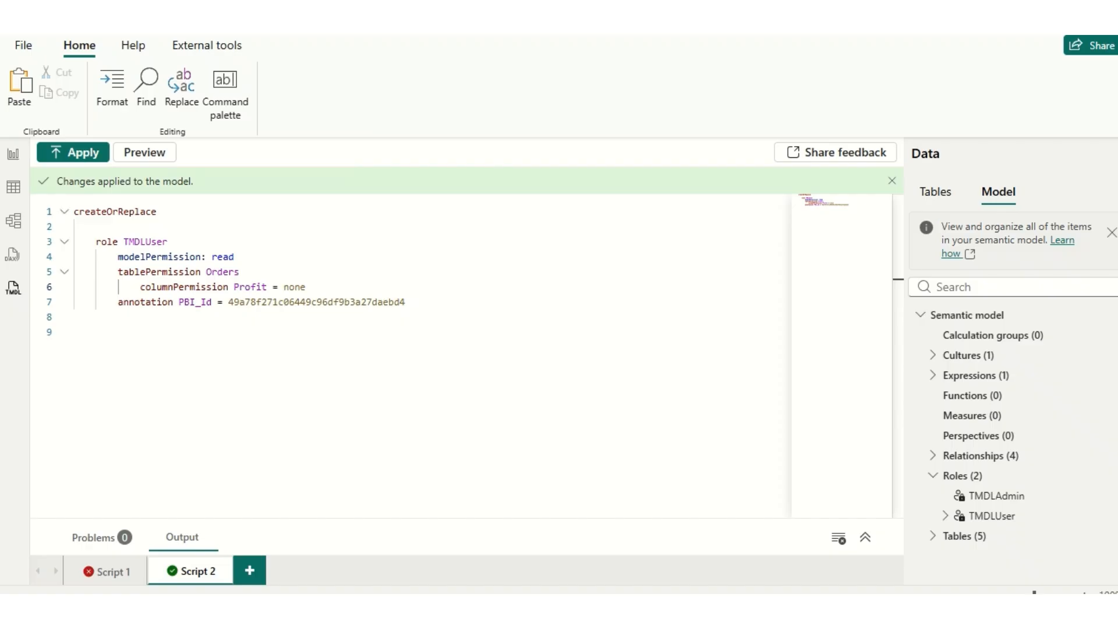
- Return to the report, view it as TMDLUser to check the visuals across Page 1, and stop viewing
{"action": "left_click", "coordinate": [13, 154]}
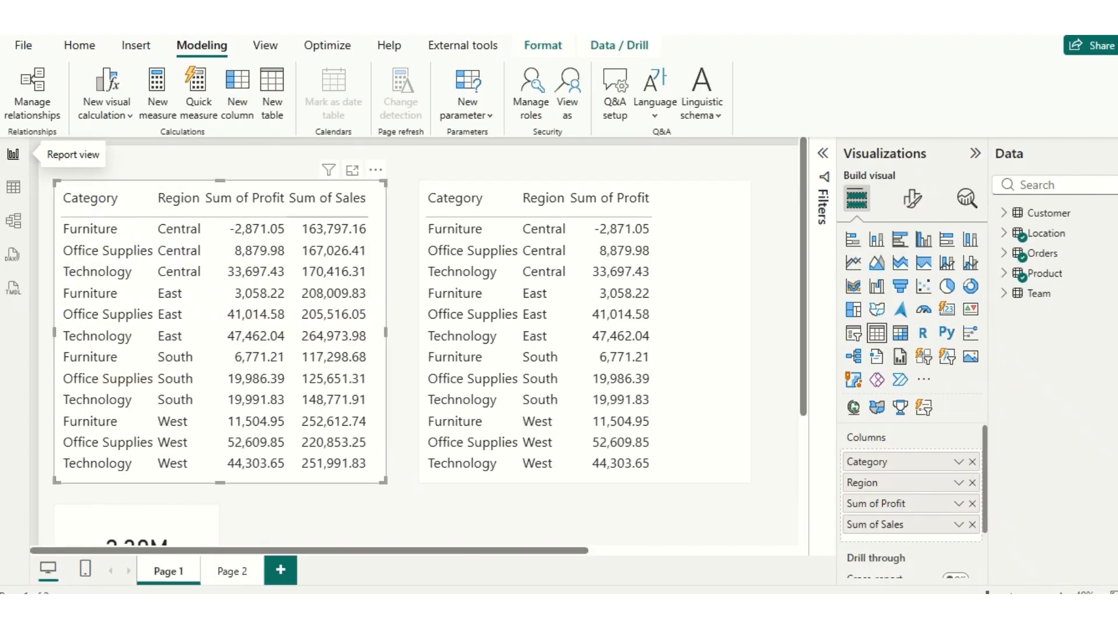
{"action": "left_click", "coordinate": [567, 93]}
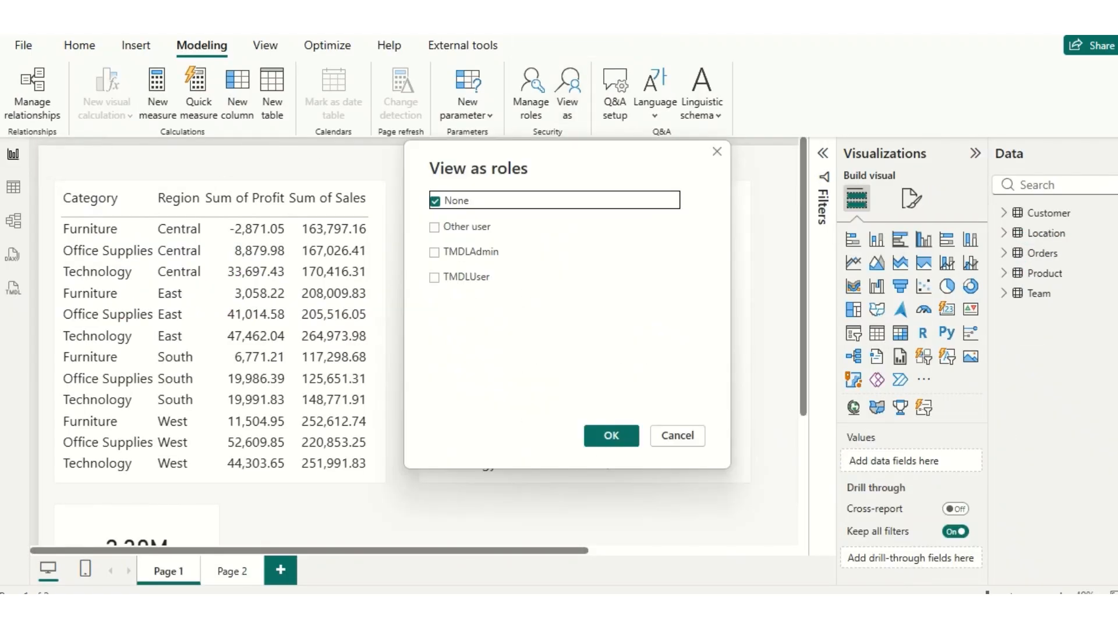
{"action": "left_click", "coordinate": [435, 275]}
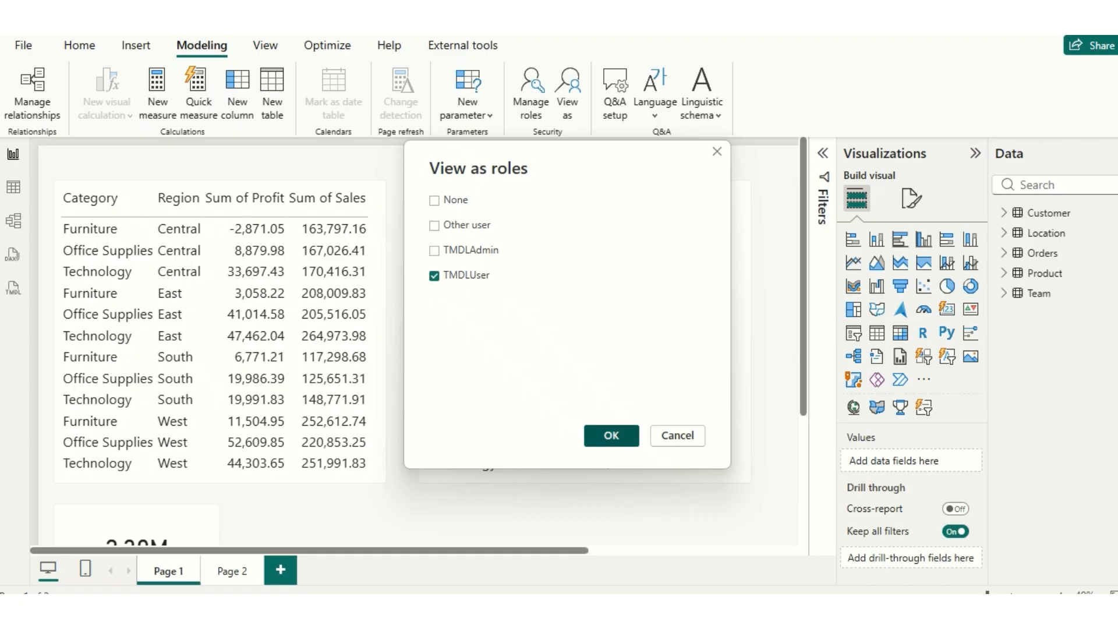
{"action": "left_click", "coordinate": [611, 435]}
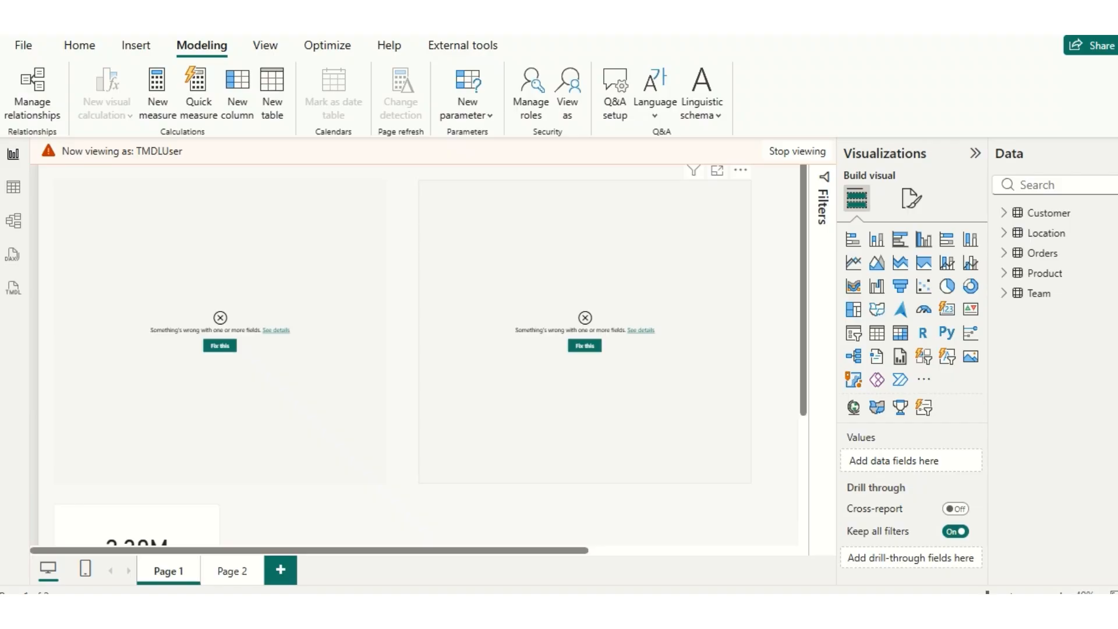
{"action": "scroll", "coordinate": [617, 378], "scroll_direction": "right", "scroll_amount": 8}
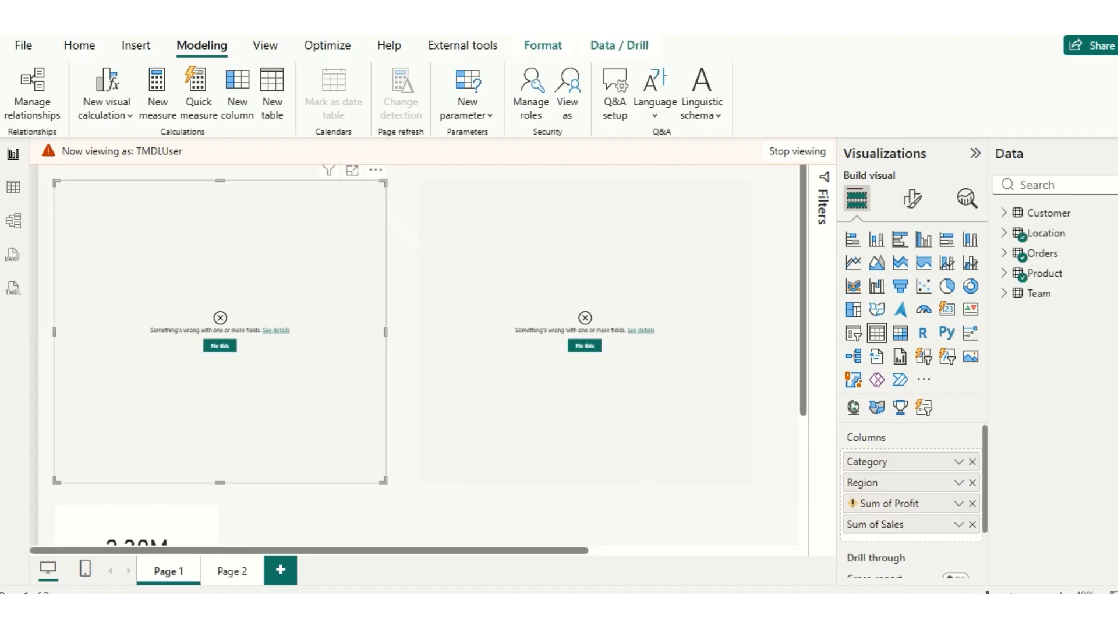
{"action": "scroll", "coordinate": [414, 358], "scroll_direction": "right", "scroll_amount": 8}
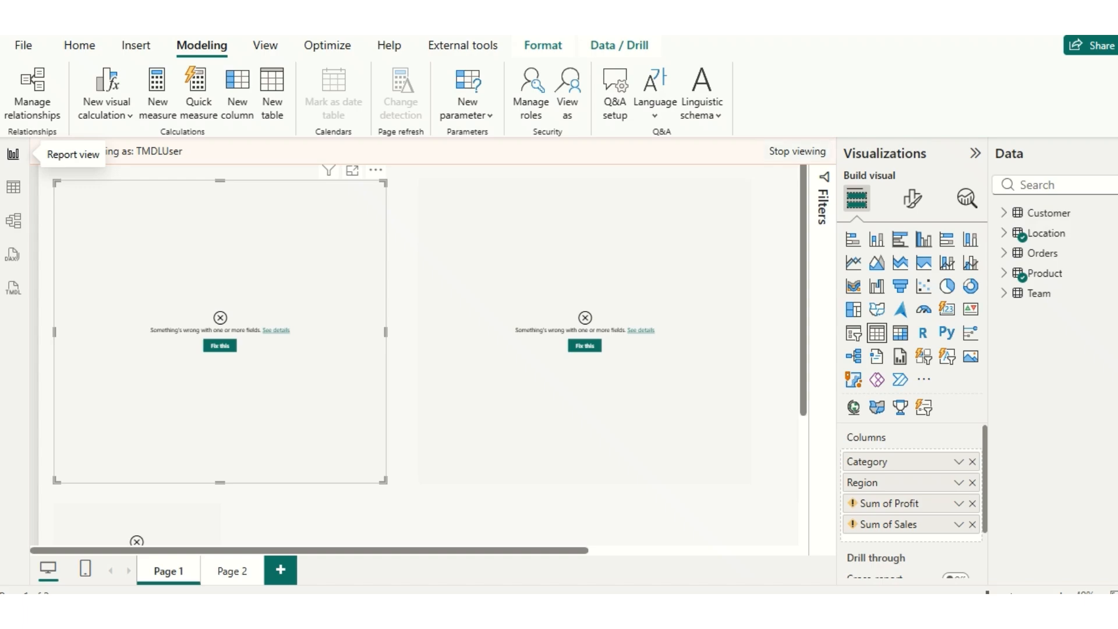
{"action": "left_click", "coordinate": [797, 151]}
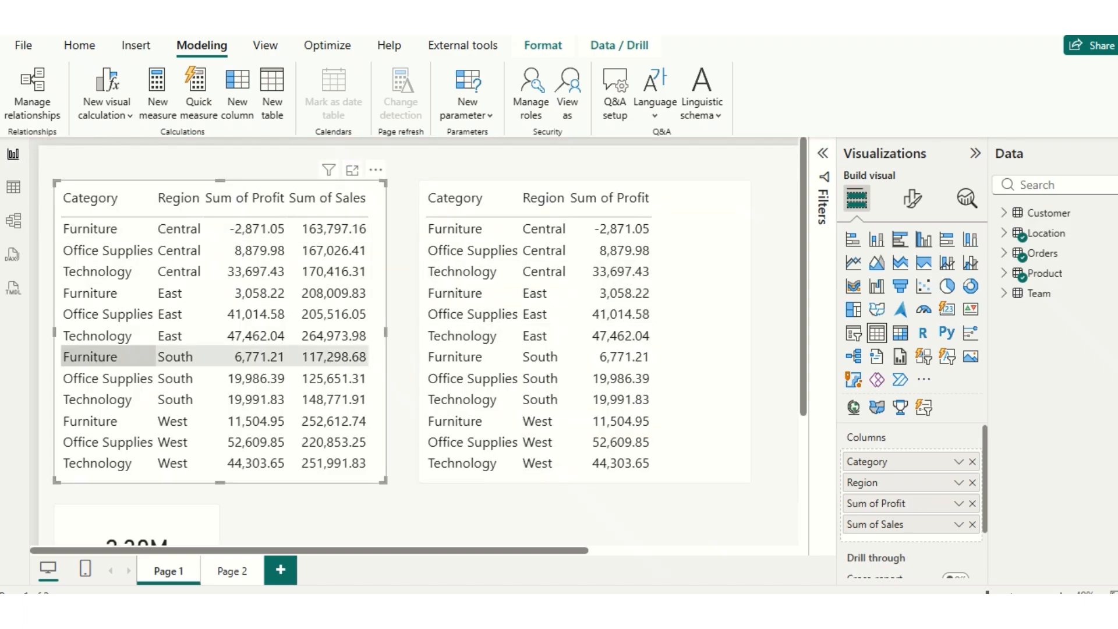
- In TMDL view, add "metadataPermission:none" under the Orders table permission of the TMDLUser role and apply the script to the model
{"action": "left_click", "coordinate": [13, 288]}
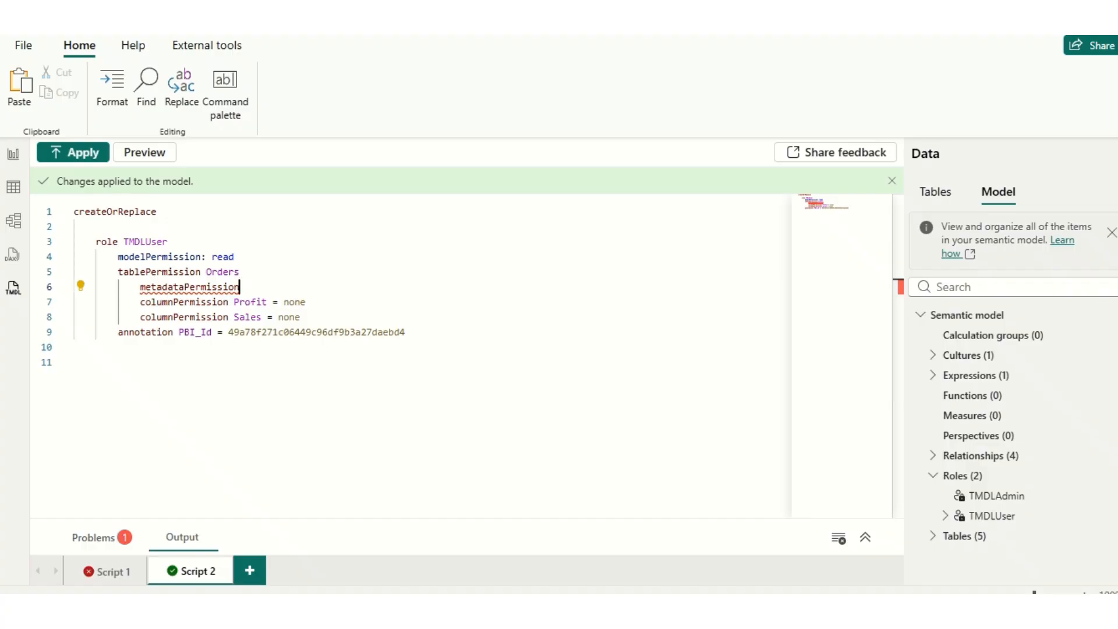
{"action": "type", "text": ": none"}
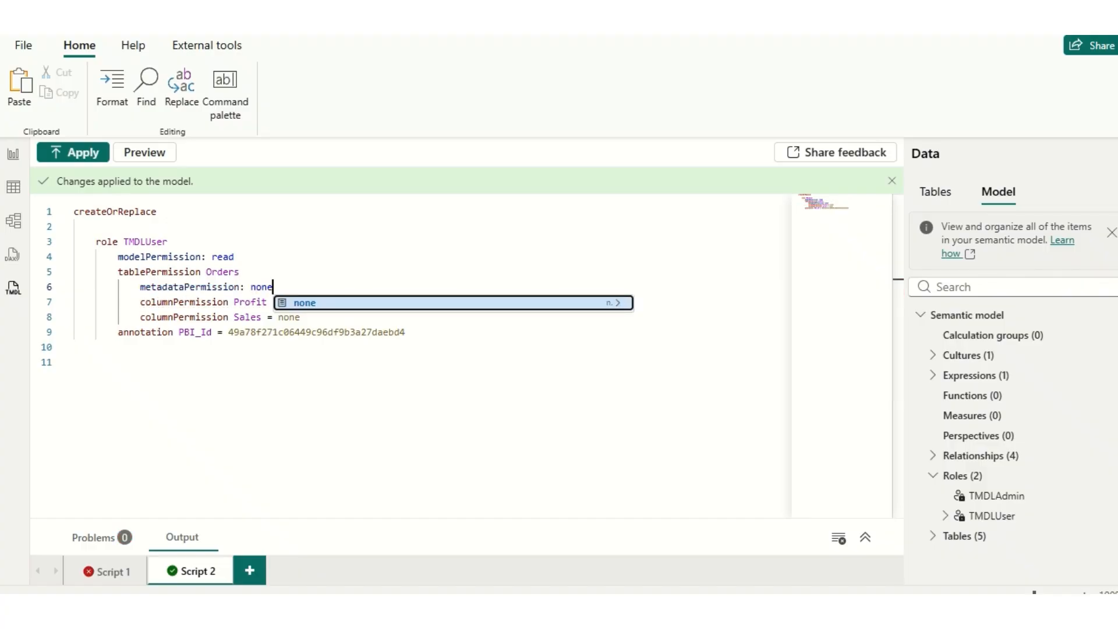
{"action": "key", "text": "BackSpace"}
{"action": "key", "text": "BackSpace"}
{"action": "key", "text": "BackSpace"}
{"action": "key", "text": "BackSpace"}
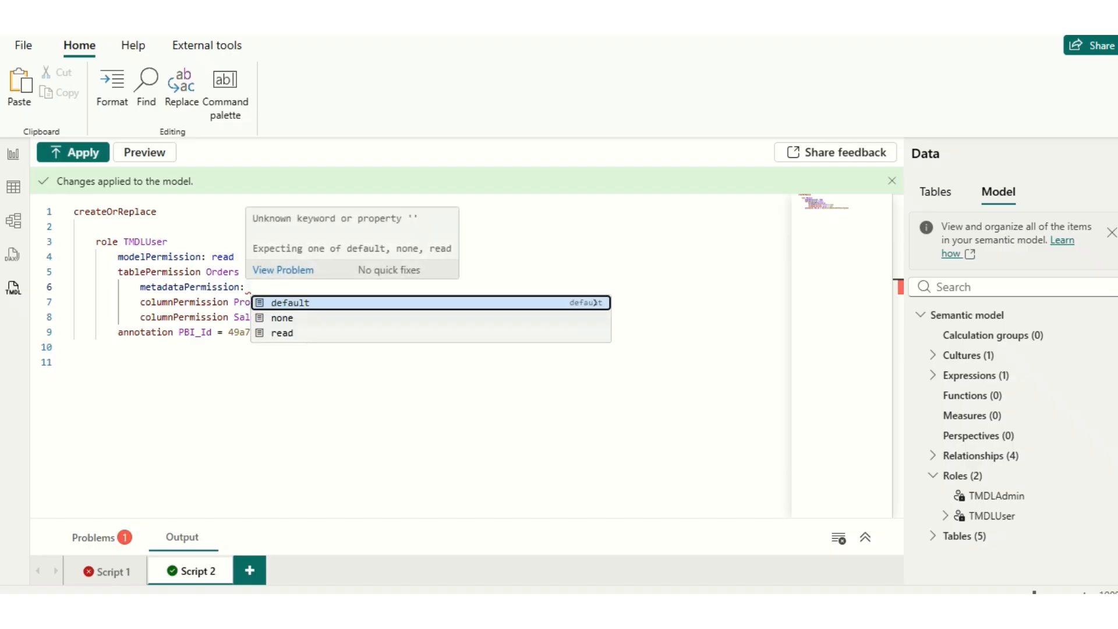
{"action": "left_click", "coordinate": [282, 317]}
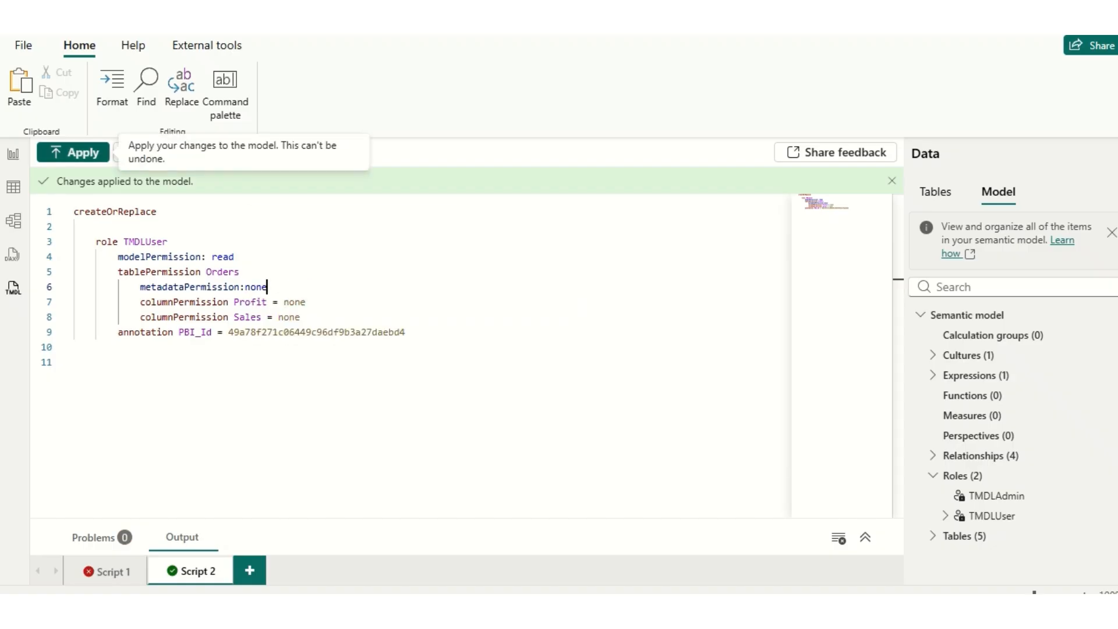
{"action": "left_click", "coordinate": [73, 152]}
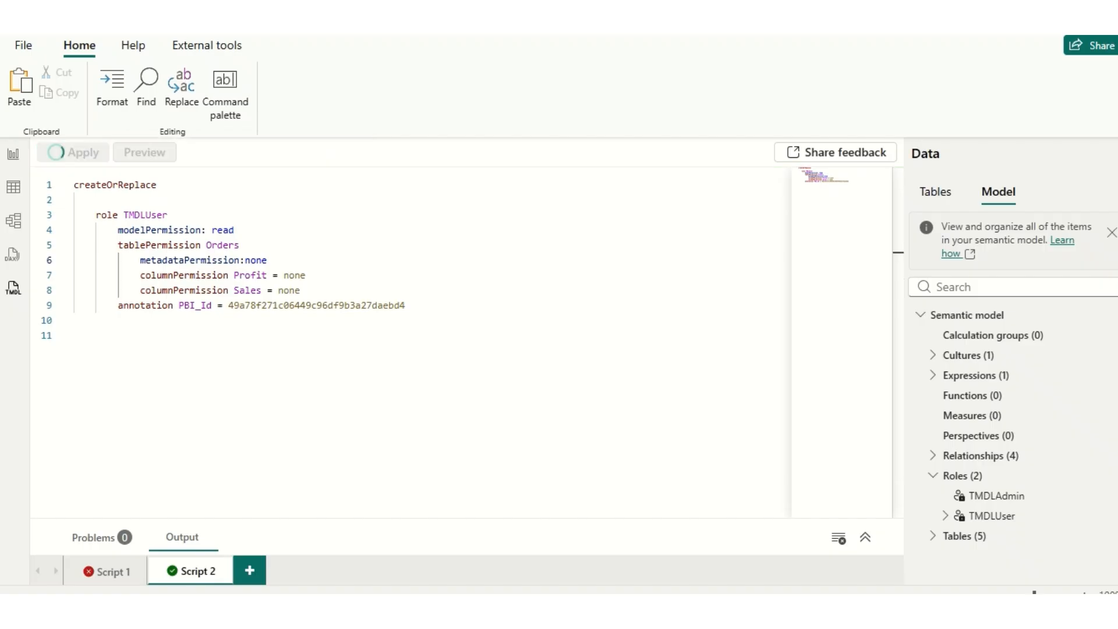
- Return to the report and view it as TMDLUser to check the effect of the Orders table restriction
{"action": "left_click", "coordinate": [13, 154]}
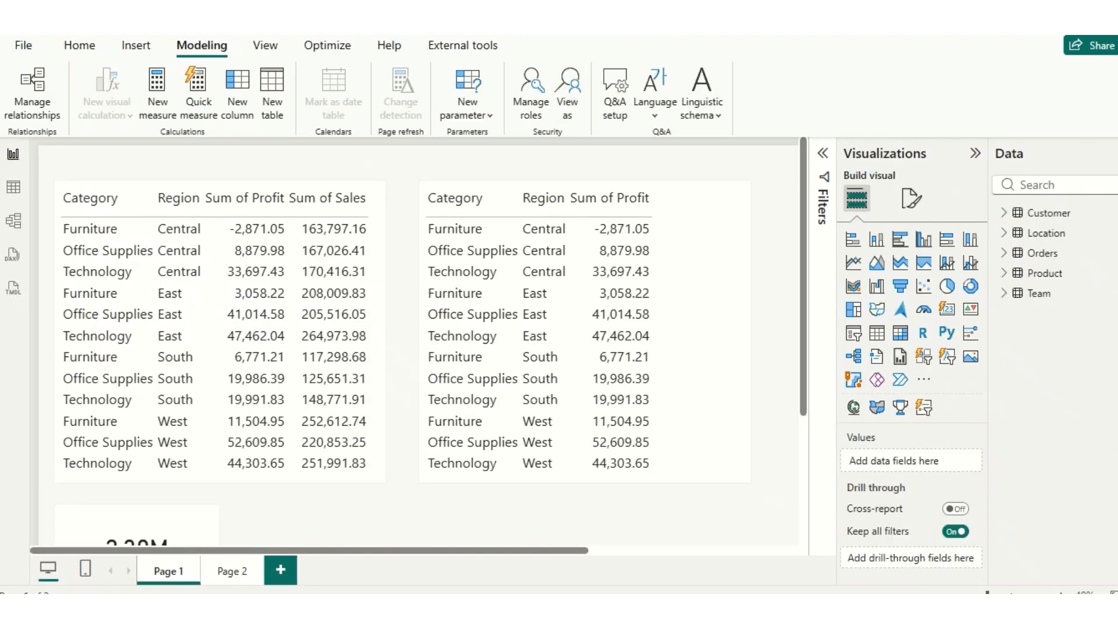
{"action": "left_click", "coordinate": [567, 96]}
{"action": "left_click", "coordinate": [435, 277]}
{"action": "left_click", "coordinate": [608, 435]}
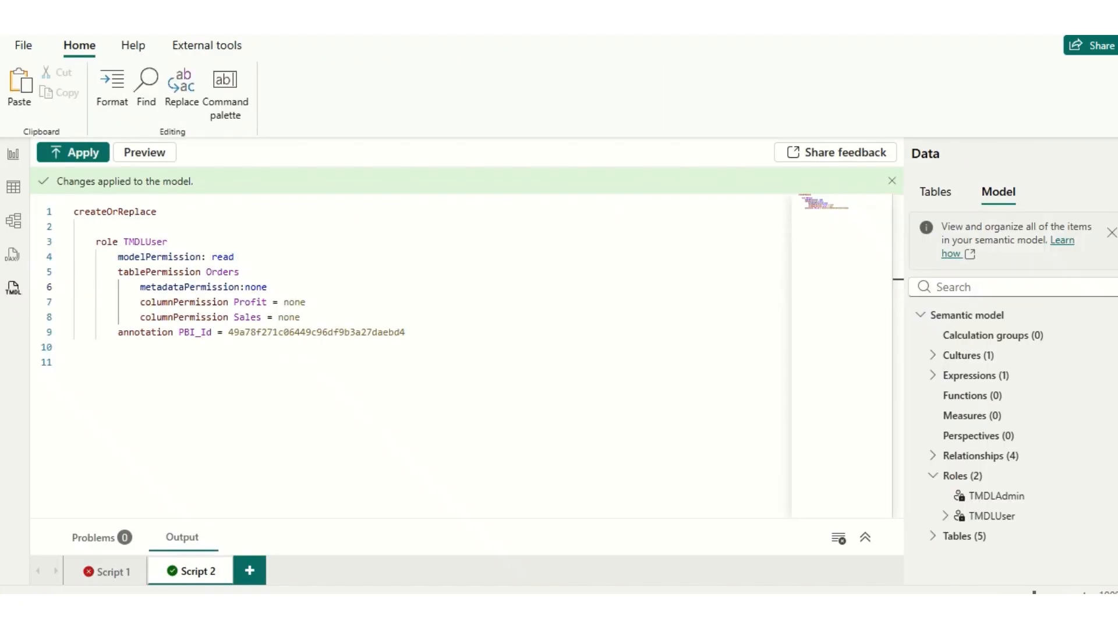
- Add "tablePermission Customer" below Orders so metadataPermission:none falls under it, drop the Profit and Sales column permissions, and apply the script
{"action": "key", "text": "Return"}
{"action": "type", "text": "tablePermission"}
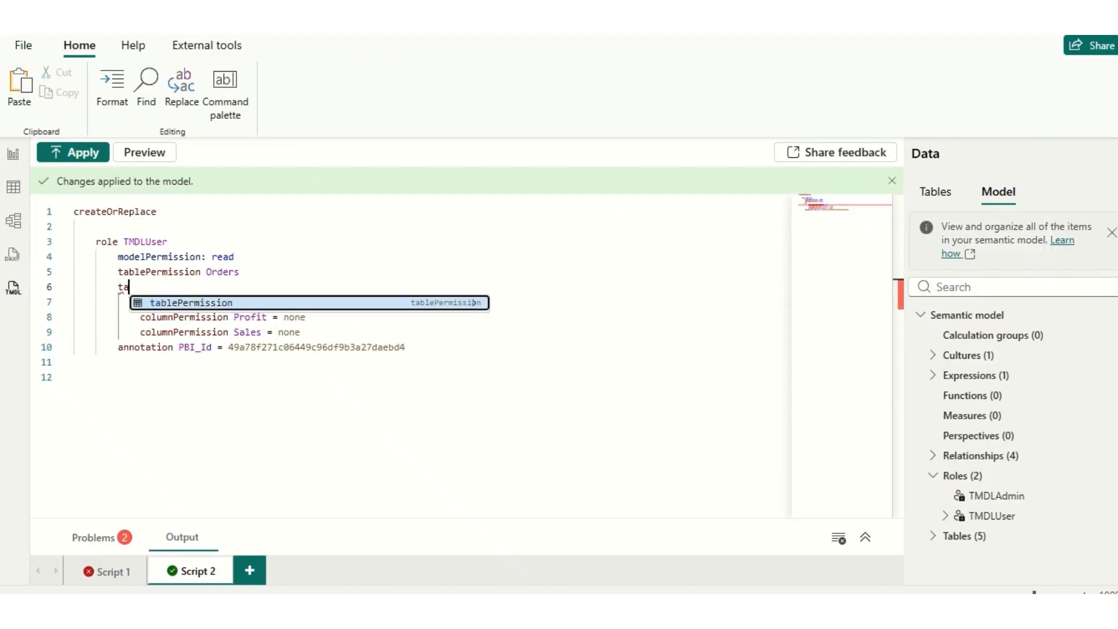
{"action": "type", "text": " Customer"}
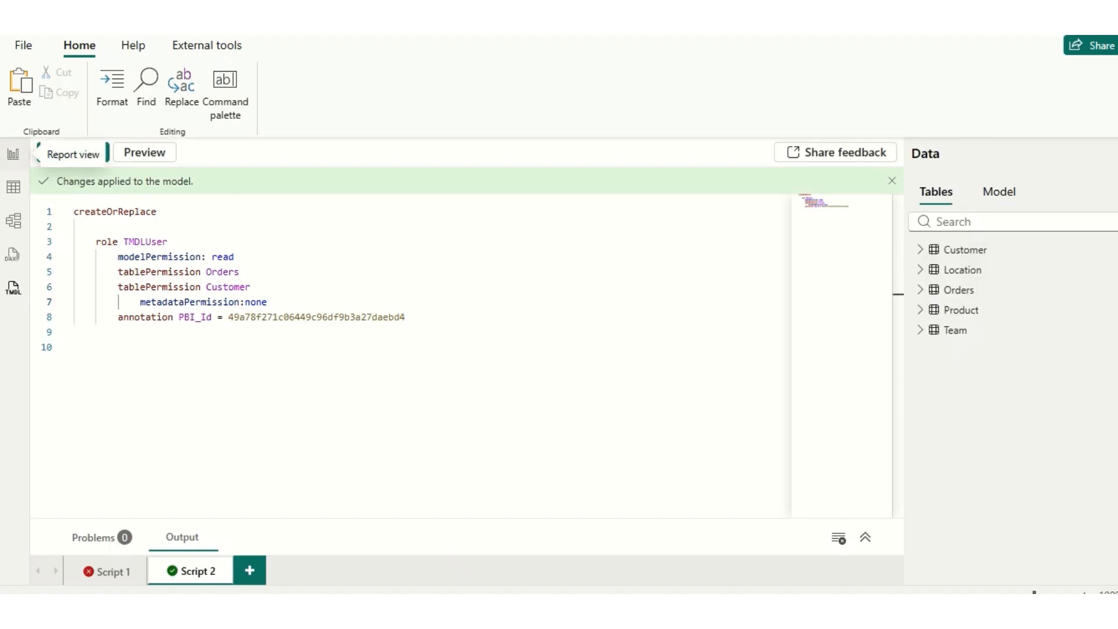
- View the report as TMDLUser to check the Customer table restriction and the Page 1 visuals, and return to the TMDL script
{"action": "left_click", "coordinate": [13, 153]}
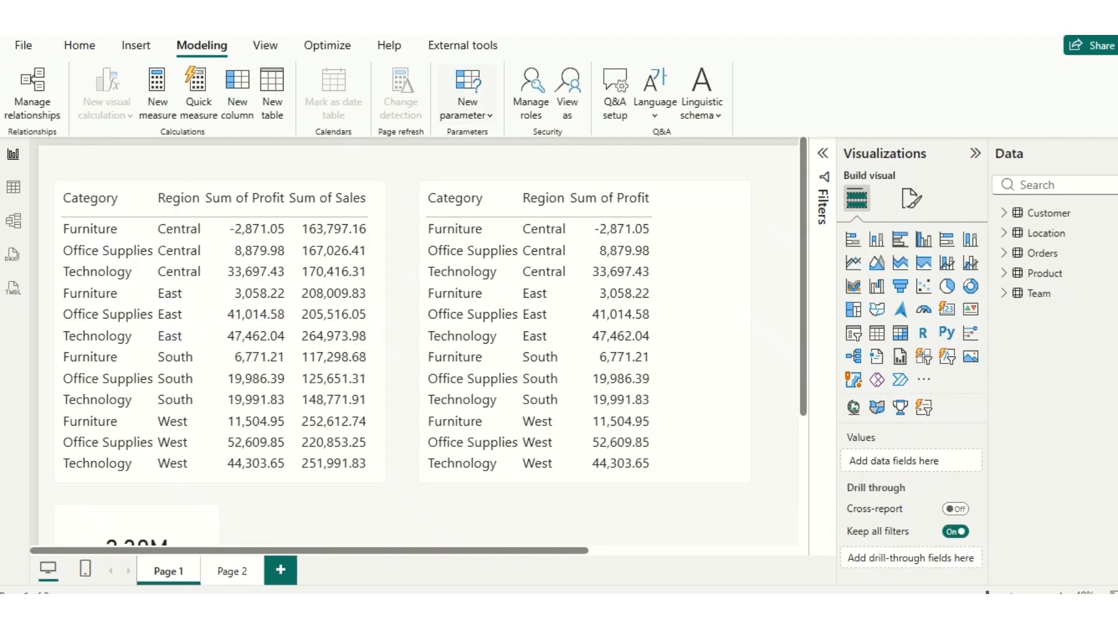
{"action": "left_click", "coordinate": [568, 95]}
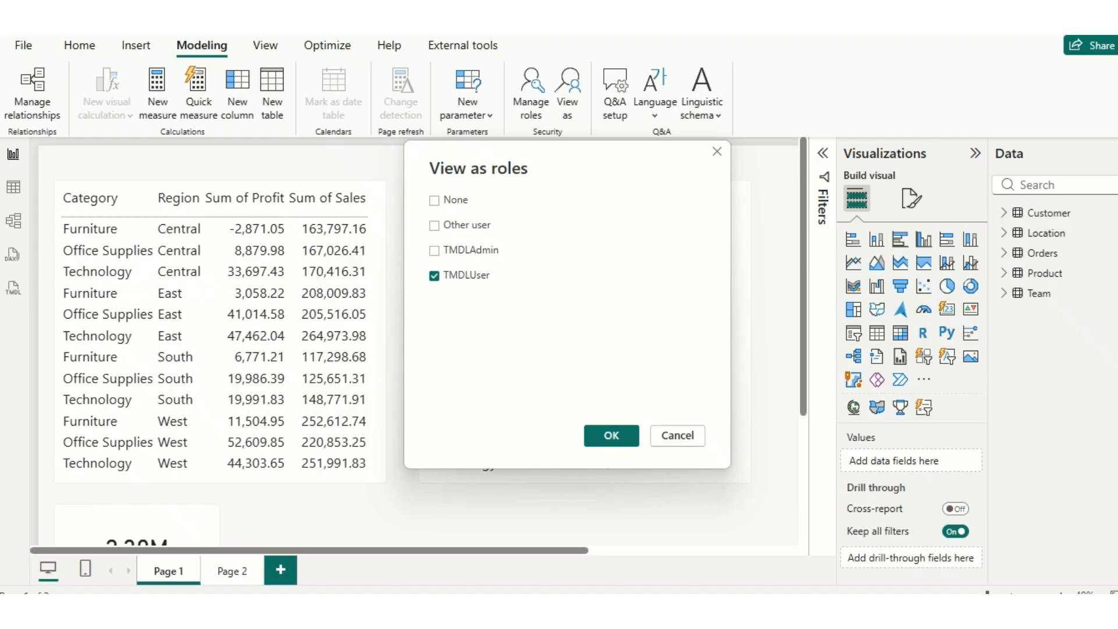
{"action": "left_click", "coordinate": [611, 436]}
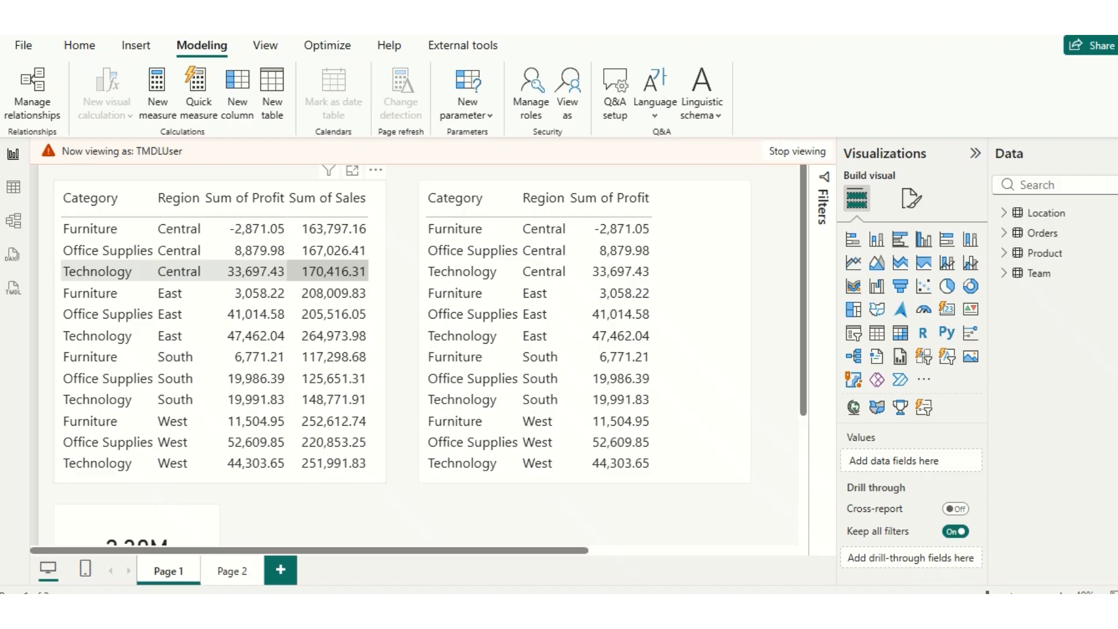
{"action": "scroll", "coordinate": [326, 271], "scroll_direction": "right", "scroll_amount": 5}
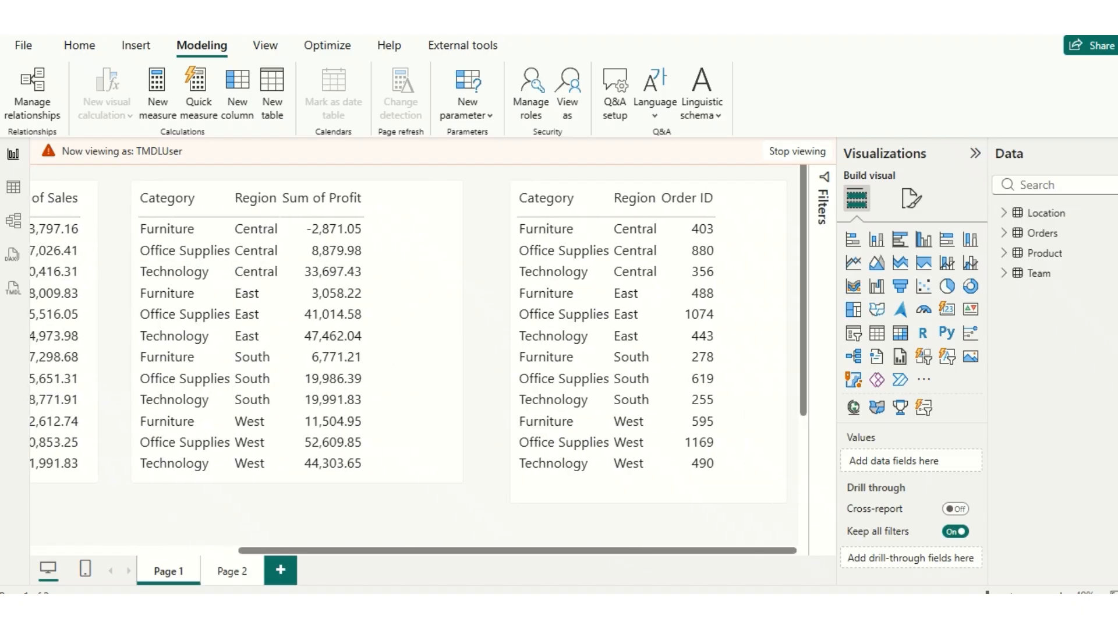
{"action": "left_click", "coordinate": [13, 288]}
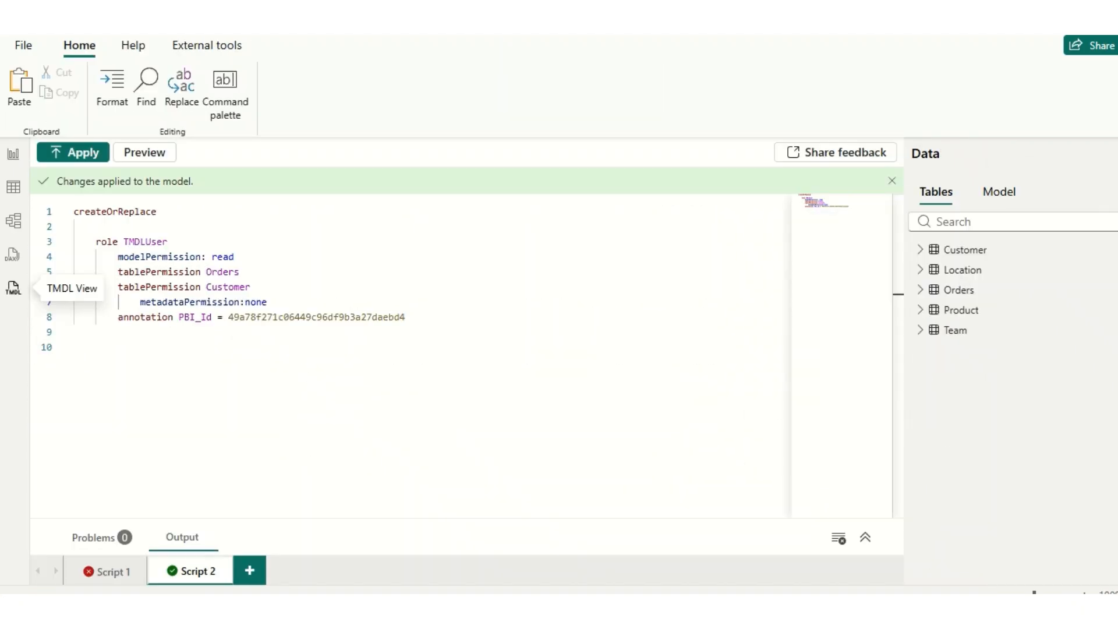